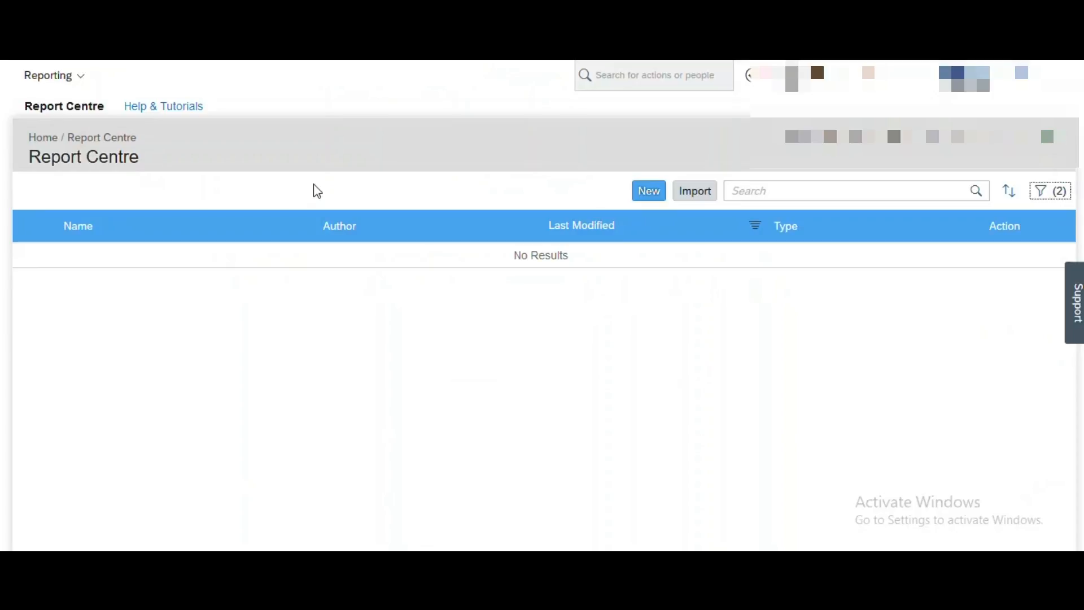
Start a new report from the Report Centre report list.
left_click(649, 202)
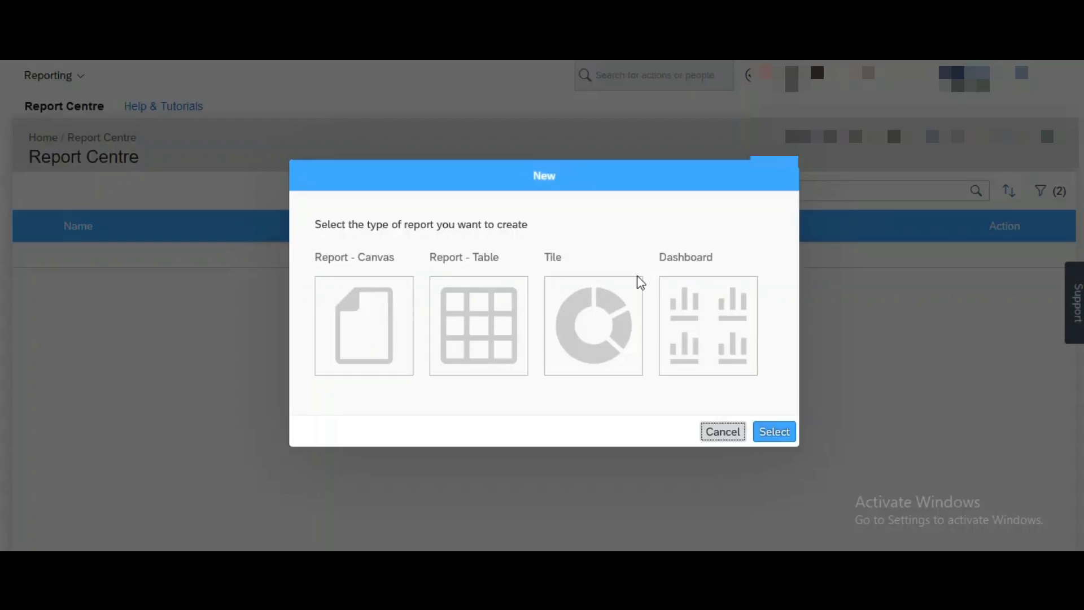
Create a Report - Canvas report named 'Demo_report'.
left_click(381, 322)
left_click(778, 437)
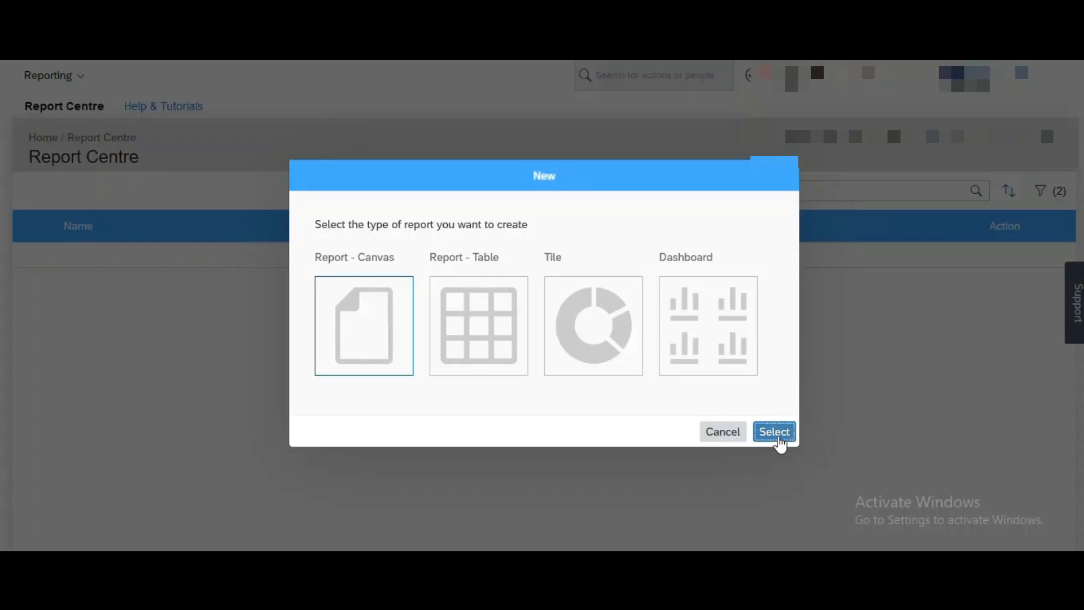
left_click(567, 322)
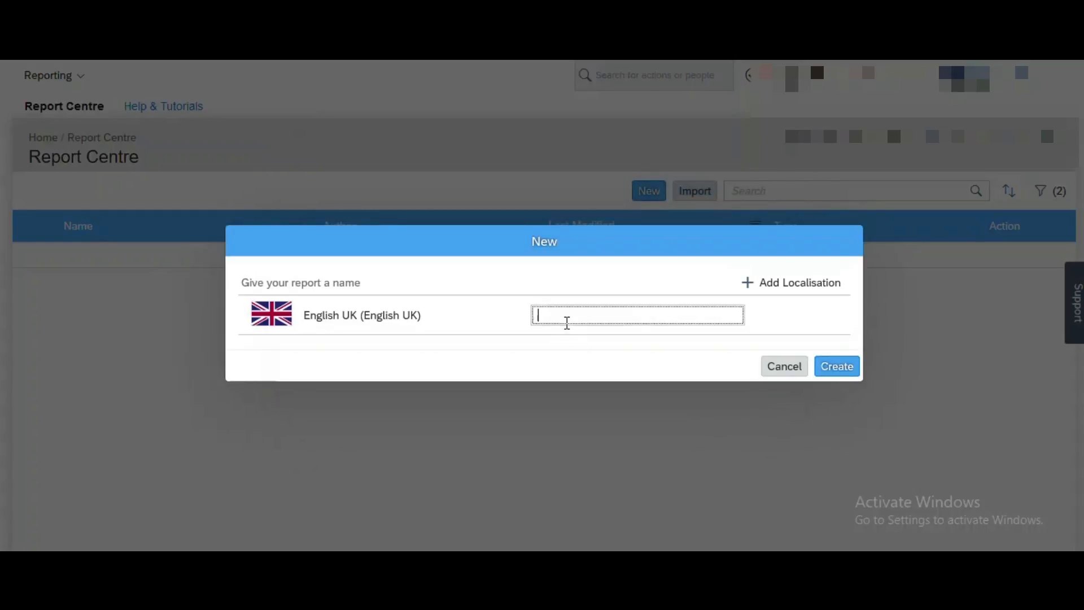
type("Demo_report")
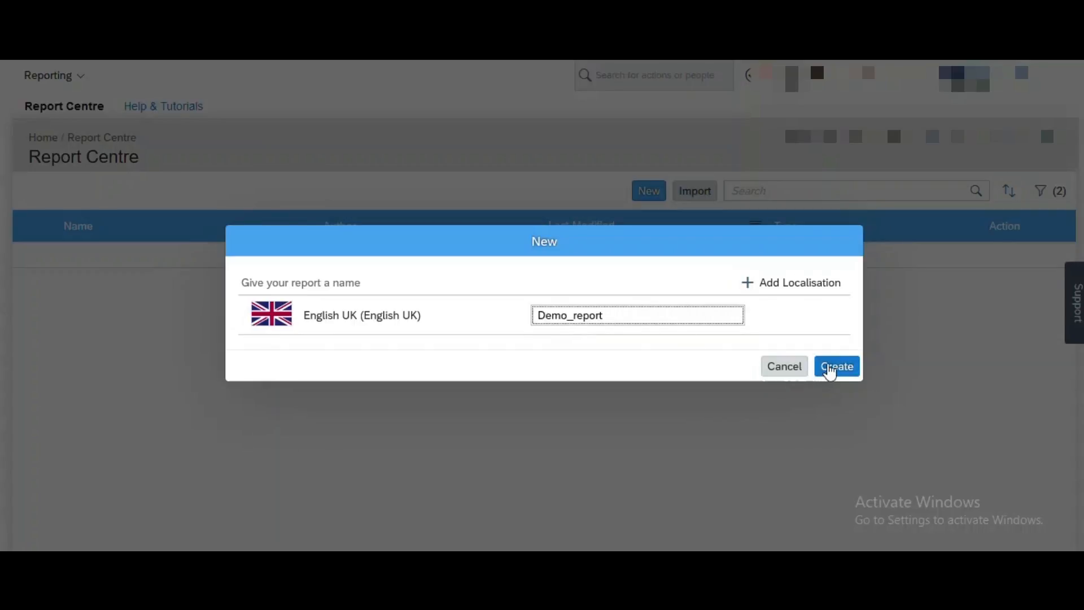
left_click(829, 372)
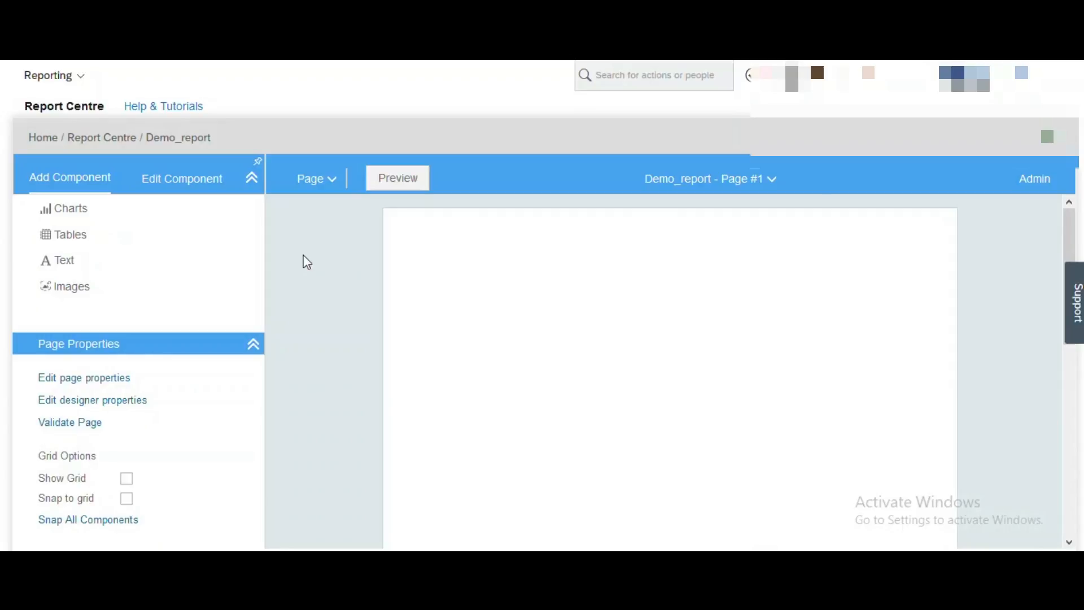
Place a 'Chart view based on published data' component on Page #1 and open its query.
left_click(138, 218)
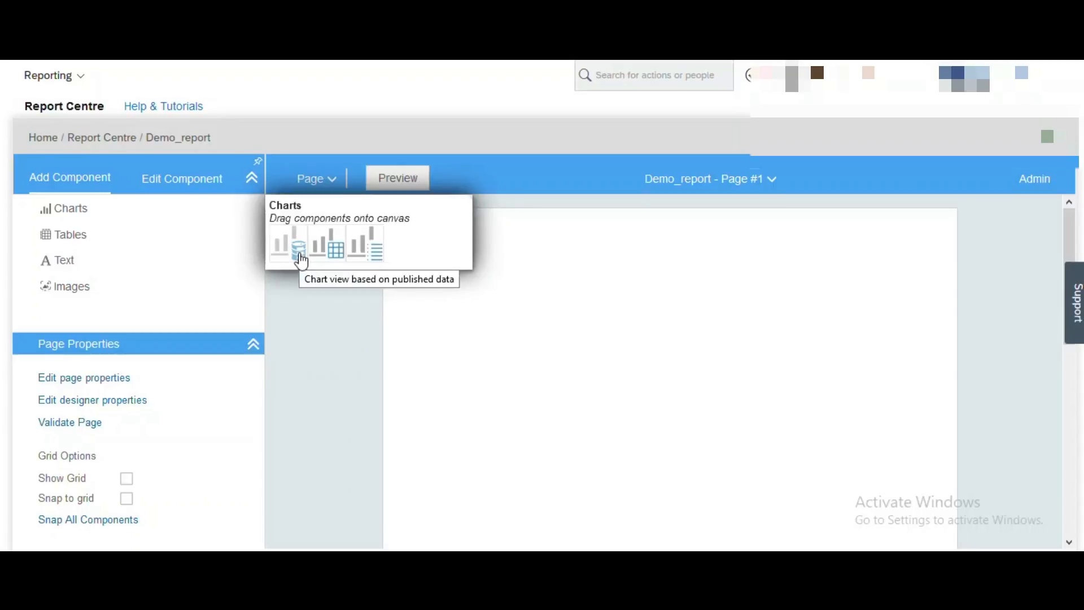
left_click_drag(301, 261, 606, 320)
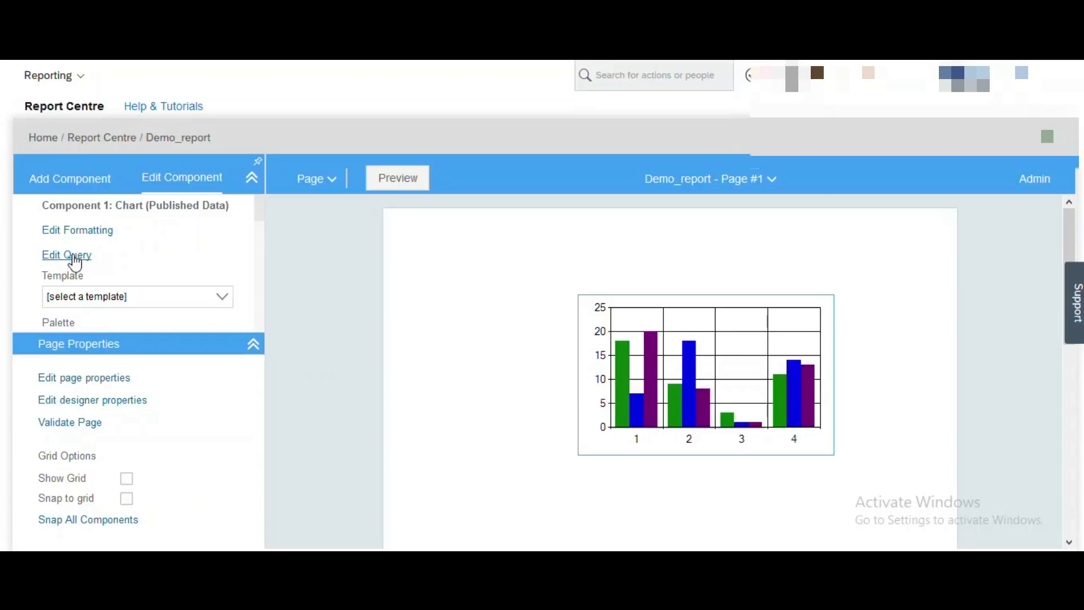
left_click(67, 255)
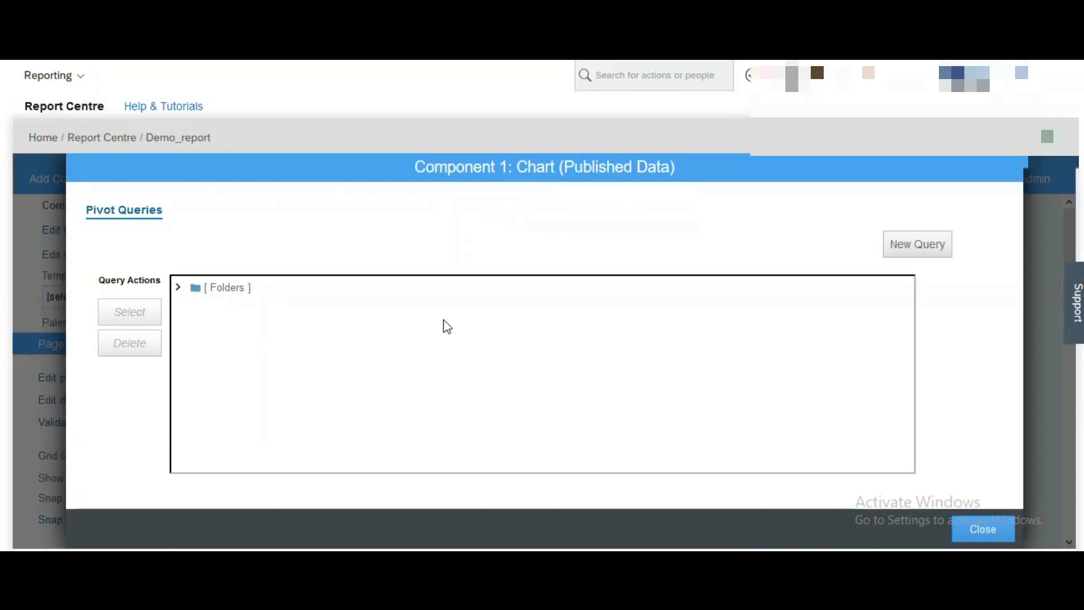
Begin a new pivot query using Advanced Reporting as the data source.
left_click(895, 245)
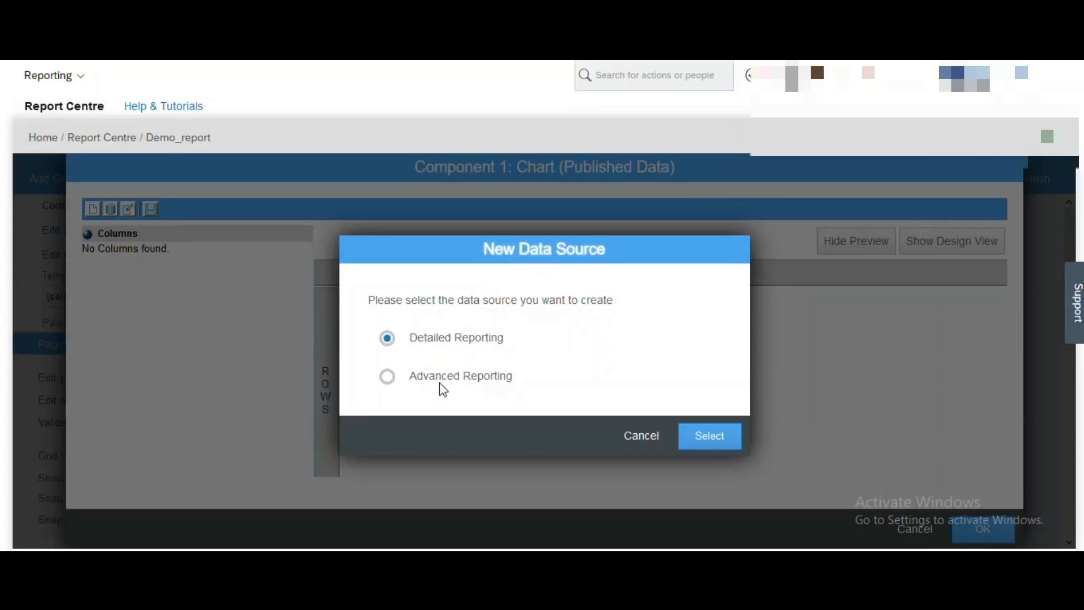
left_click(388, 377)
left_click(703, 443)
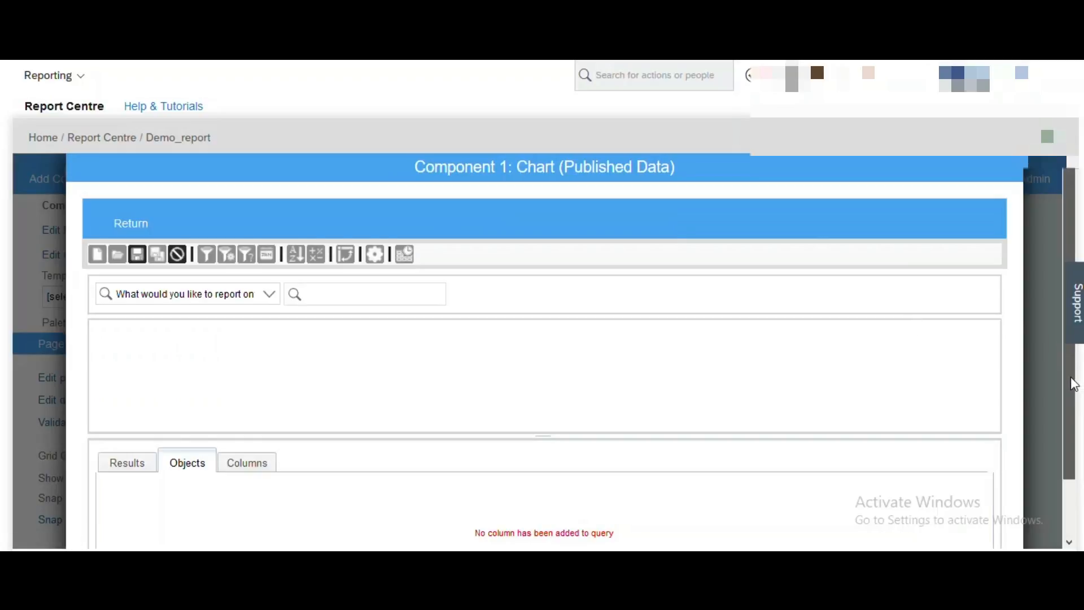
Choose Employment as the subject area the query reports on.
scroll(1073, 380, "down", 1)
scroll(1073, 377, "up", 1)
scroll(1078, 373, "down", 2)
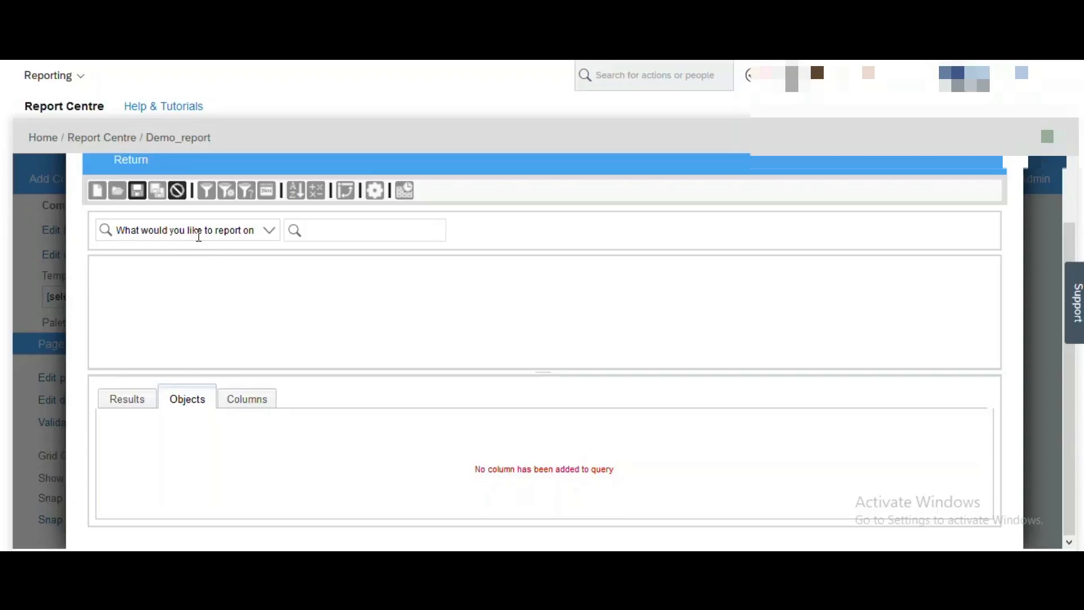
left_click(273, 236)
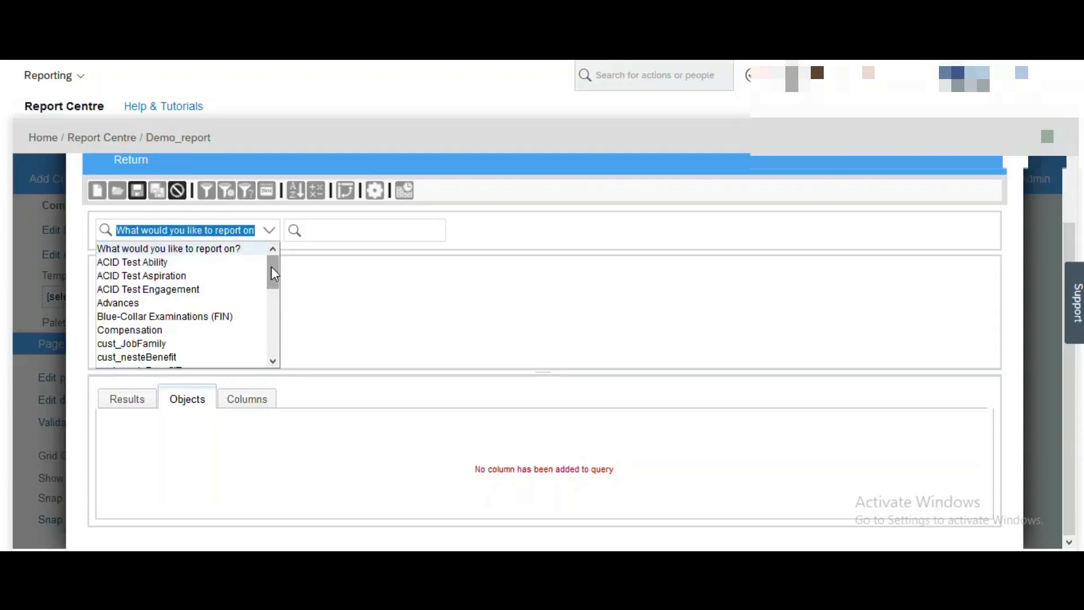
left_click_drag(271, 267, 272, 287)
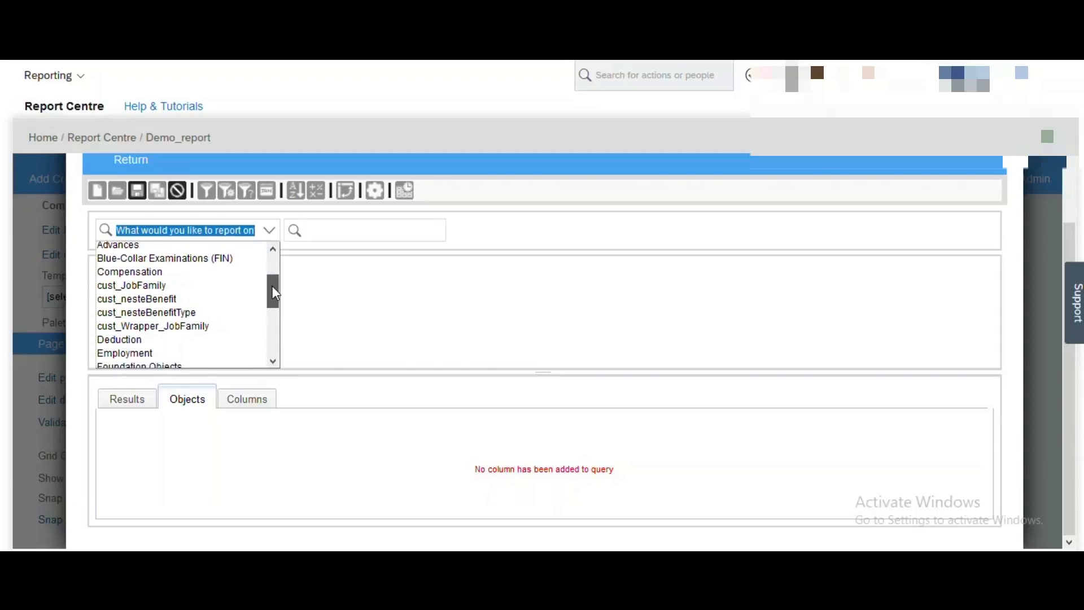
left_click_drag(272, 287, 272, 289)
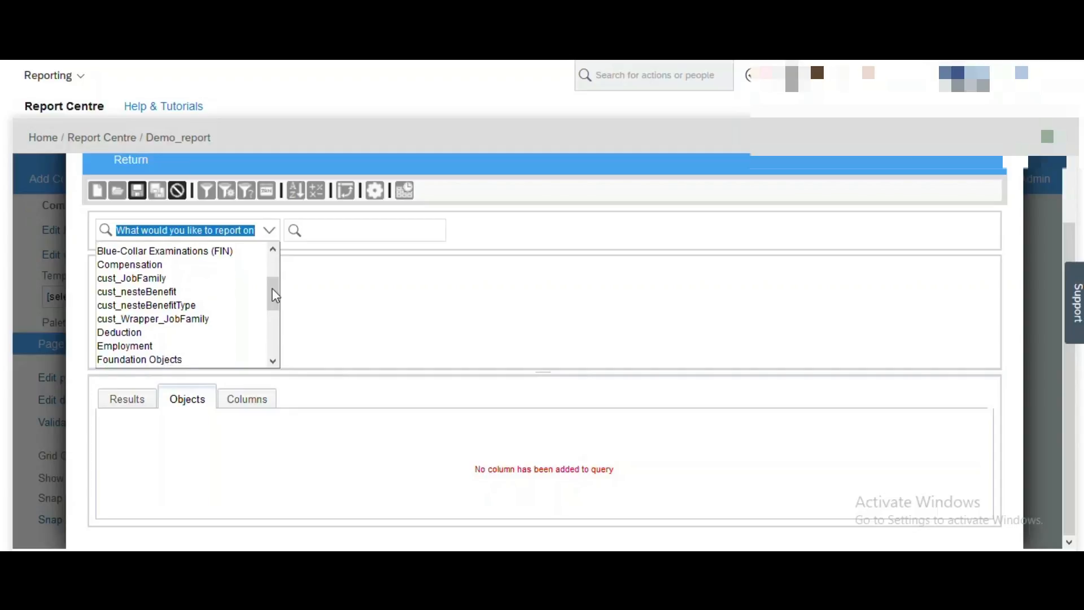
left_click_drag(275, 296, 275, 296)
left_click_drag(273, 296, 272, 335)
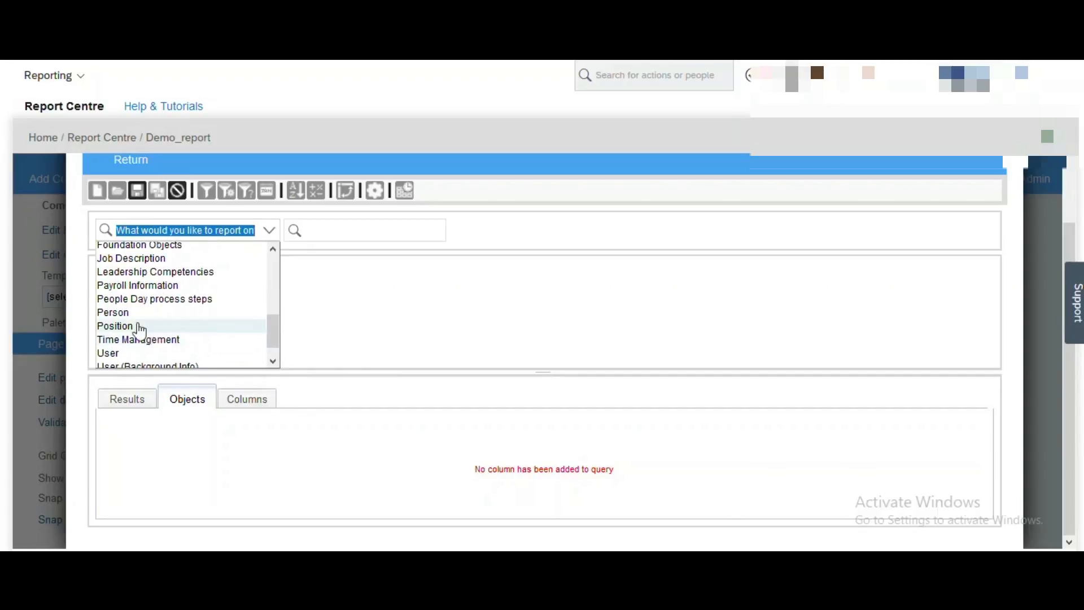
left_click_drag(276, 341, 275, 323)
left_click(130, 280)
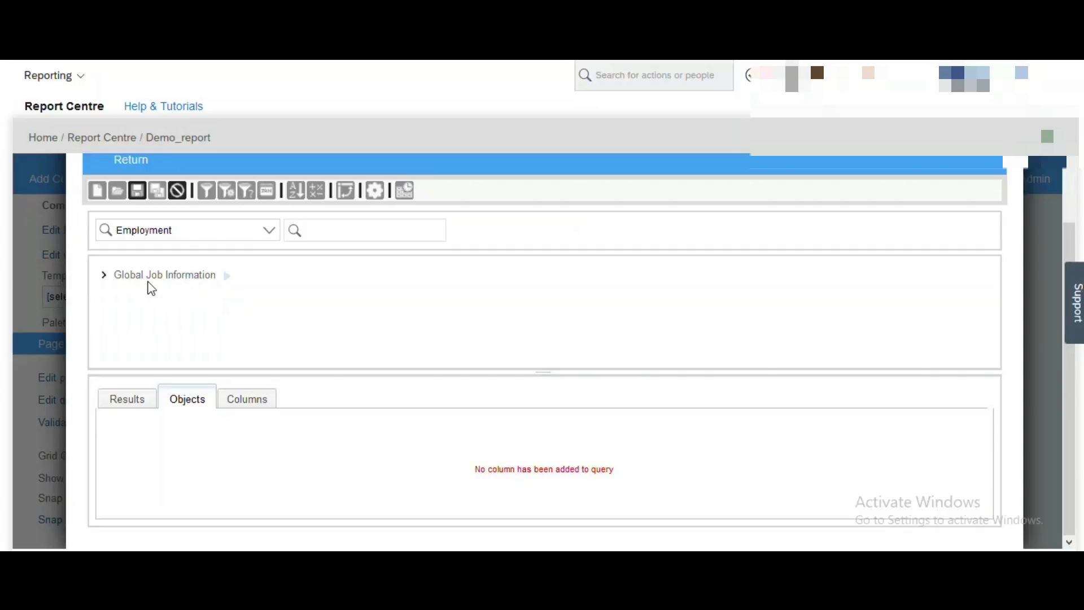
Join the Time Management EmployeeTime object to Global Job Information in the query.
left_click(228, 278)
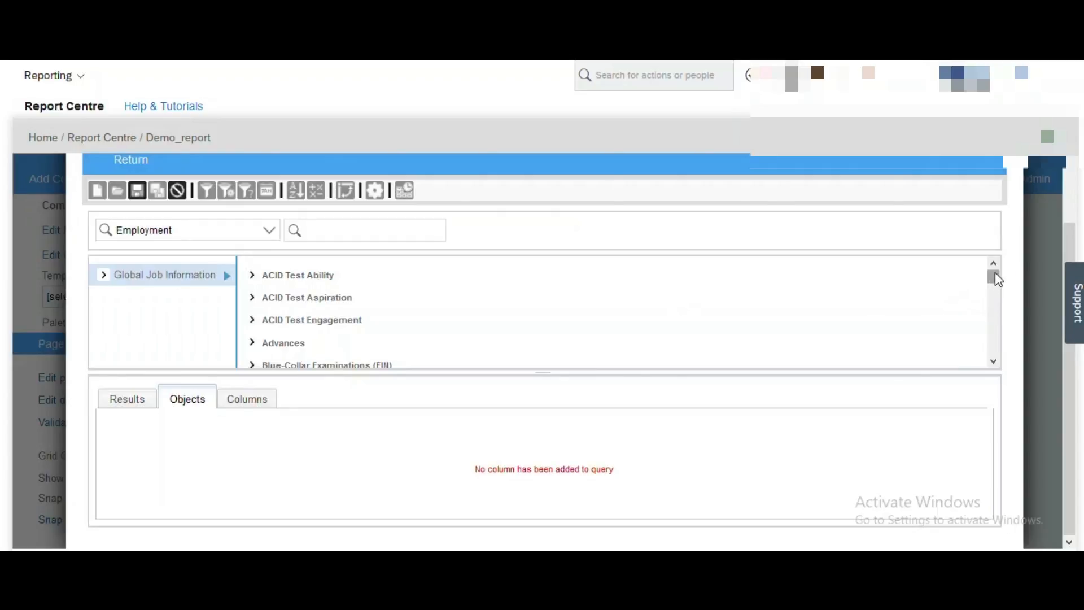
left_click_drag(996, 273, 994, 285)
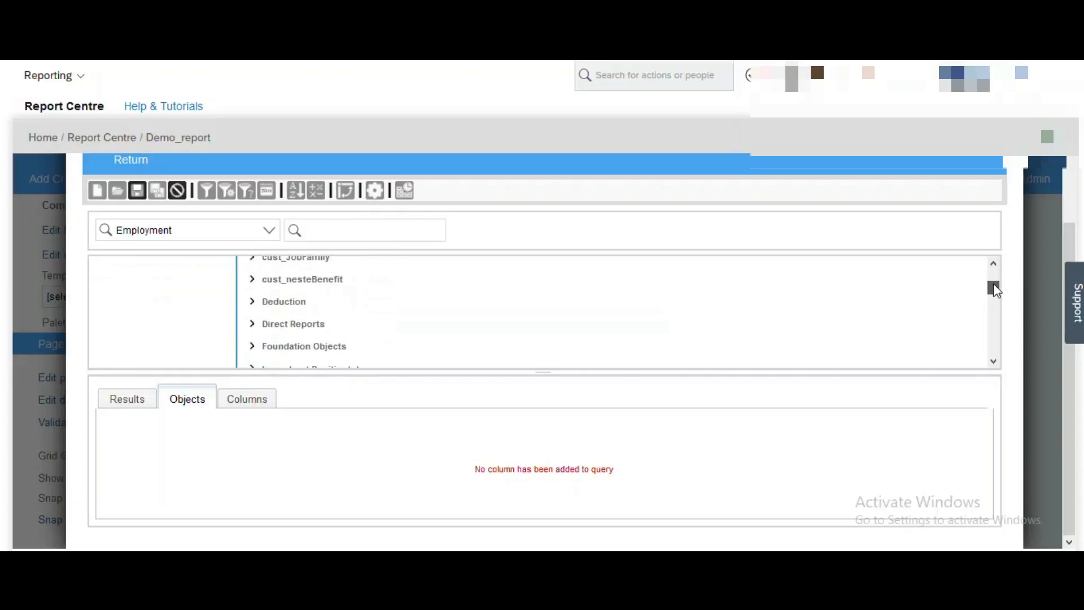
left_click_drag(996, 290, 995, 311)
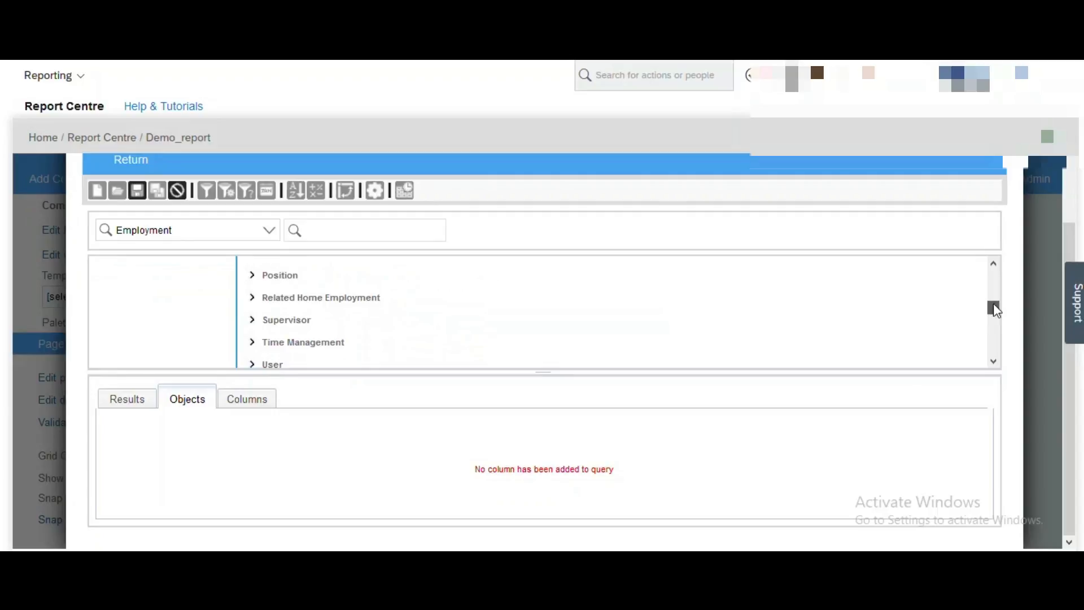
left_click(253, 342)
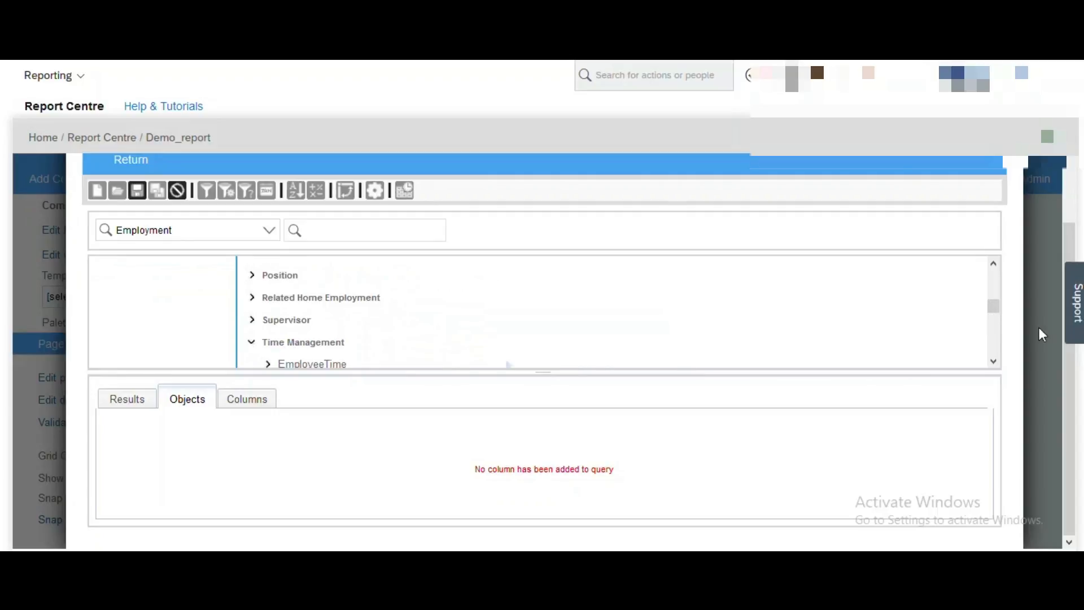
left_click_drag(995, 308, 1000, 318)
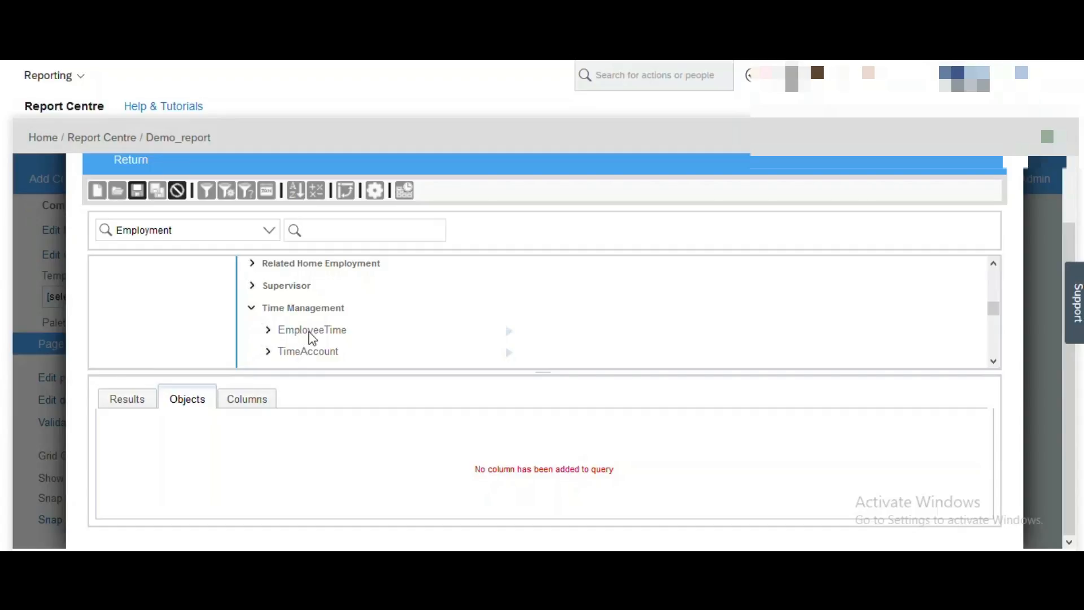
left_click_drag(312, 337, 282, 451)
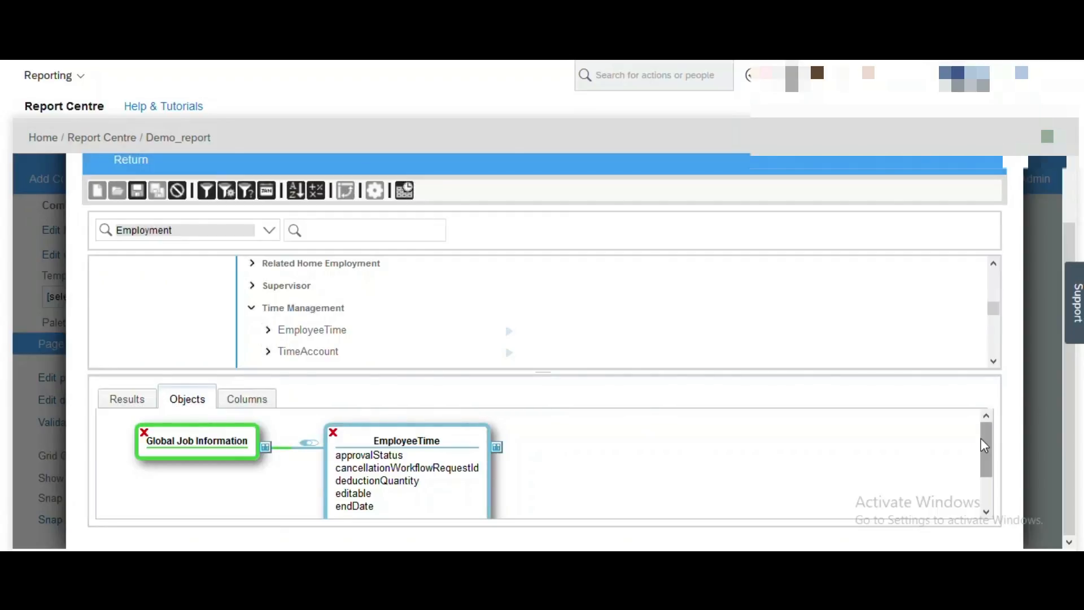
mouse_move(984, 444)
left_mouse_down()
mouse_move(987, 458)
mouse_move(984, 434)
left_mouse_up()
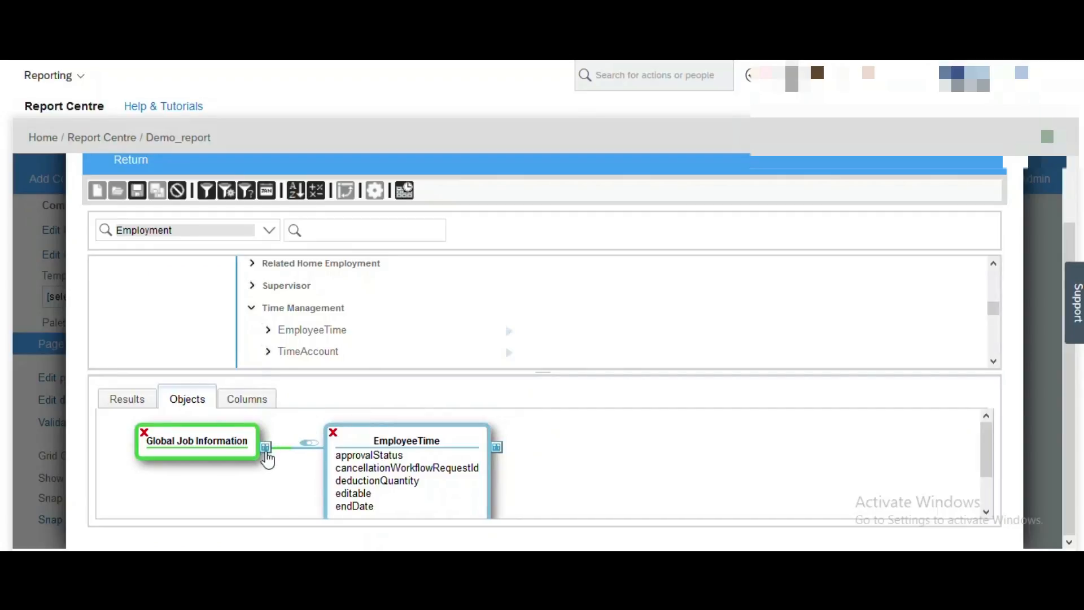
left_click(266, 450)
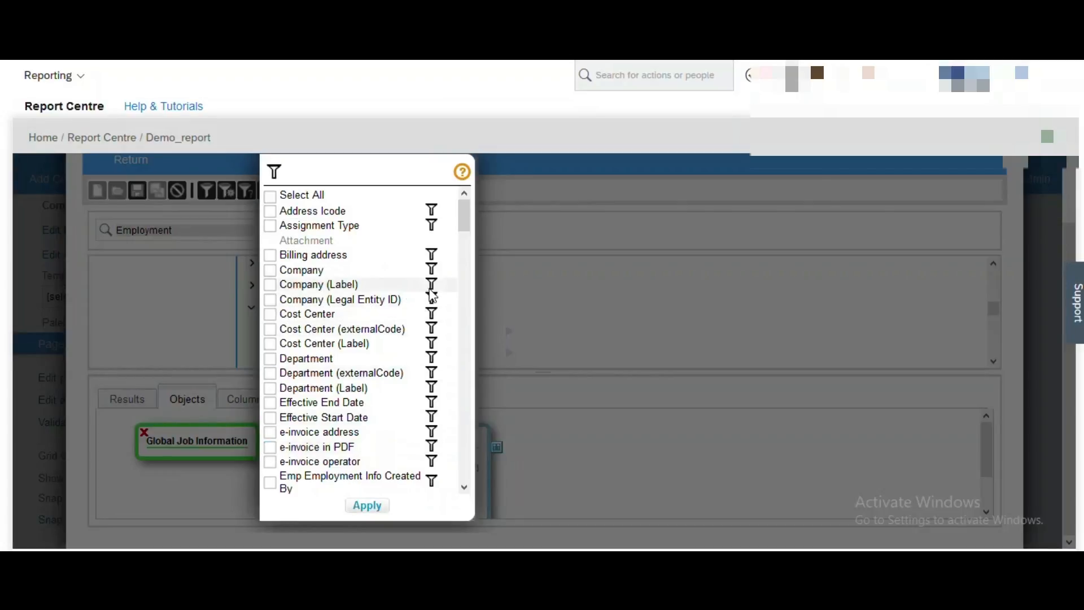
Add Users Sys Id, Last Name and Preferred First Name fields from Global Job Information.
left_click_drag(463, 213, 466, 479)
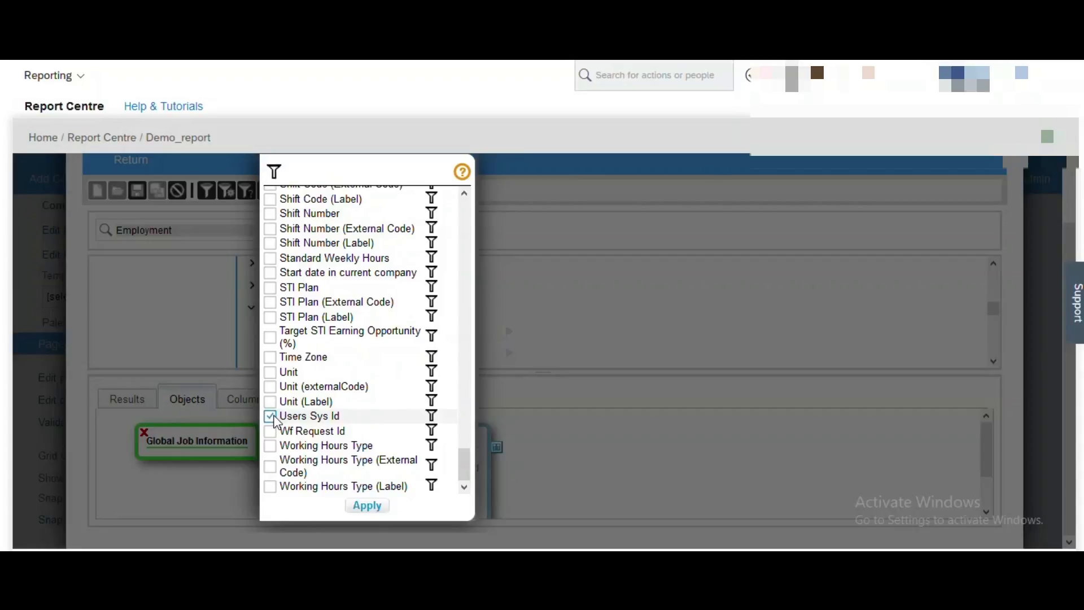
left_click_drag(467, 465, 462, 405)
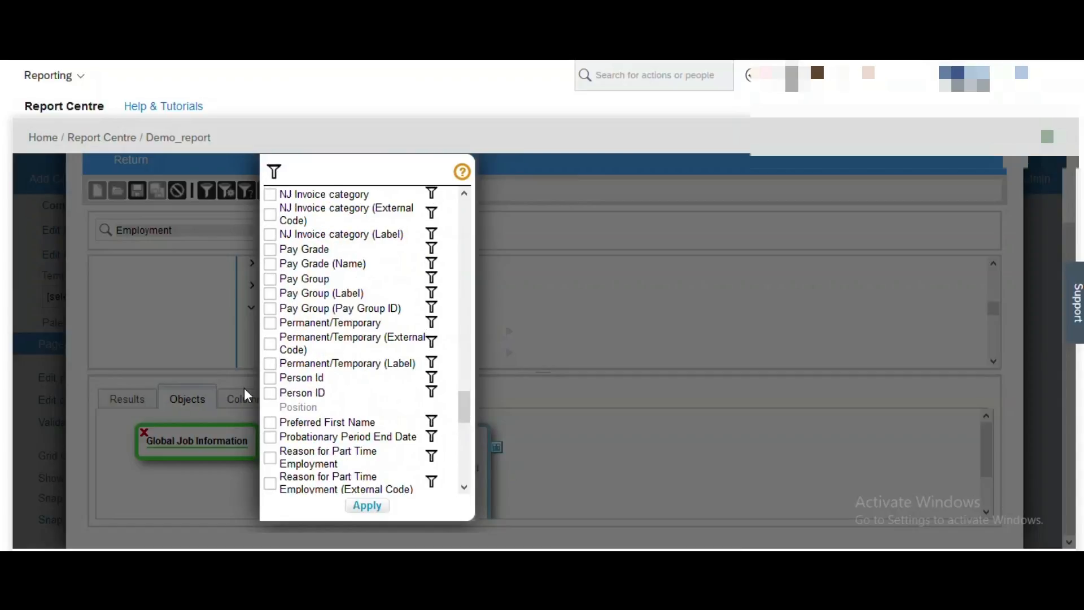
left_click_drag(466, 402, 466, 475)
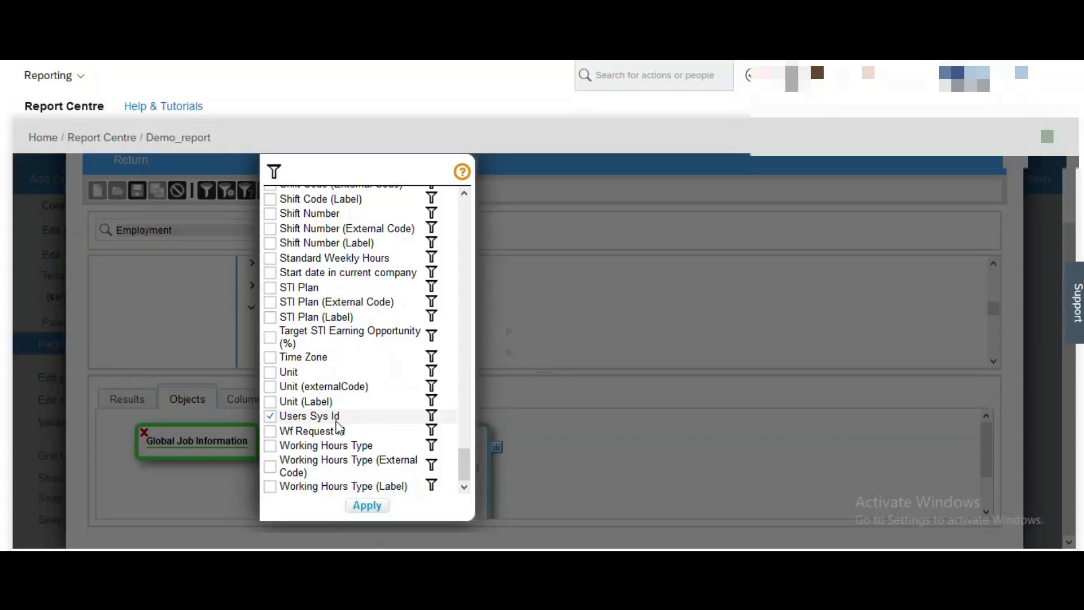
left_click_drag(466, 465, 468, 377)
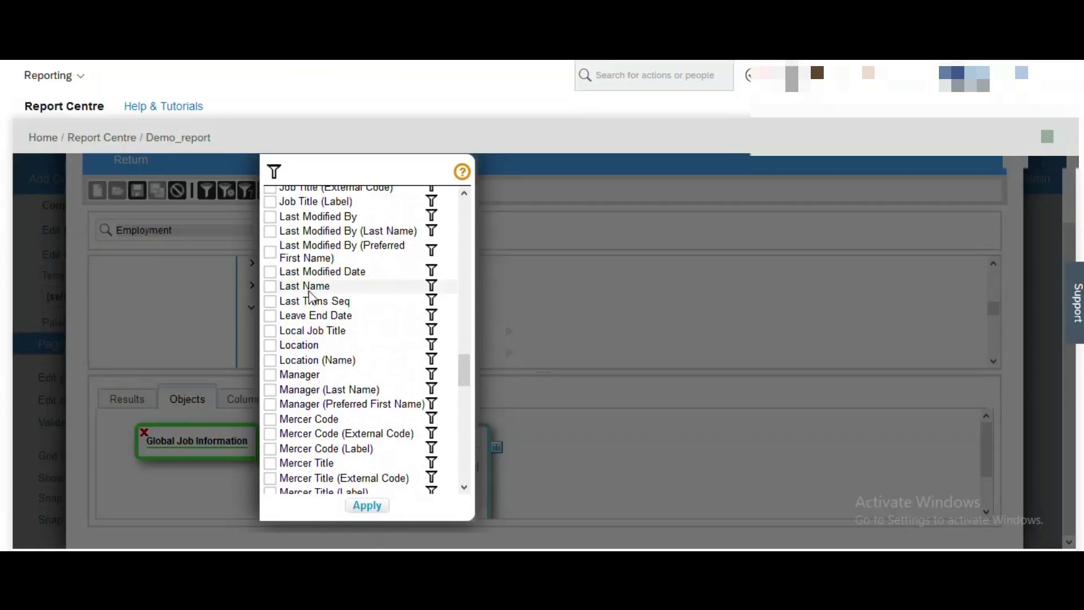
left_click(270, 287)
left_click_drag(467, 377, 468, 414)
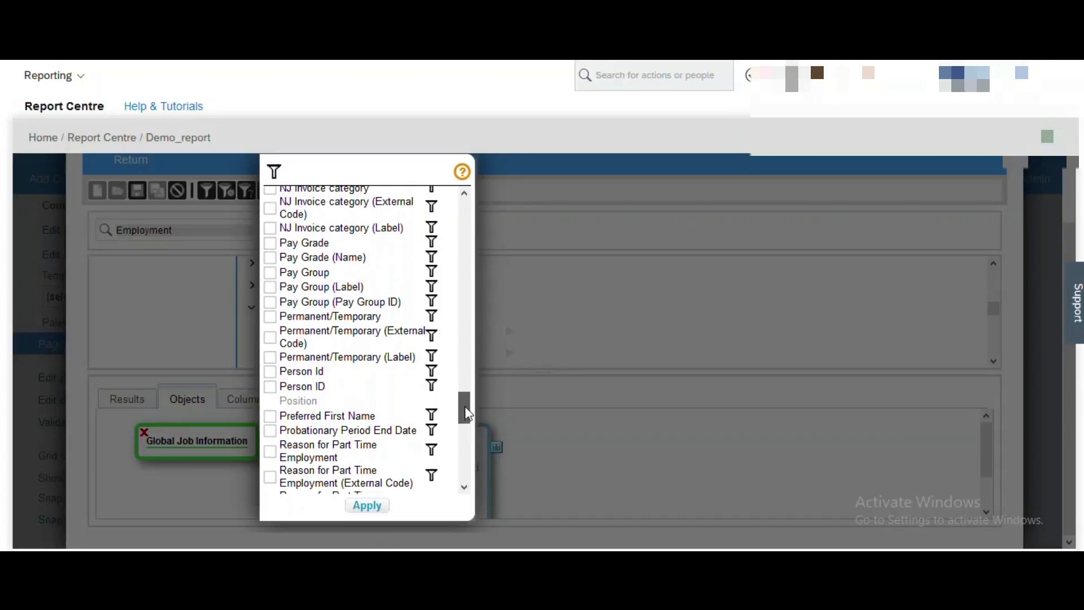
left_click(270, 416)
left_click(368, 506)
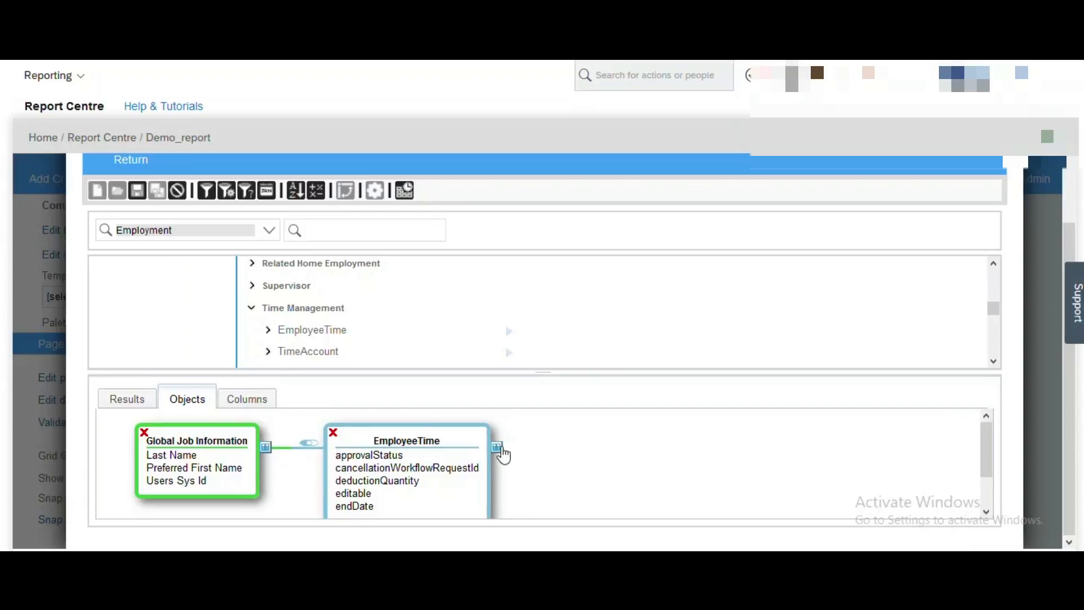
Keep only approvalStatus, endDate, externalCode, quantityInDays, startDate and timeType fields on EmployeeTime, then save.
left_click(499, 450)
left_click(501, 196)
left_click(501, 212)
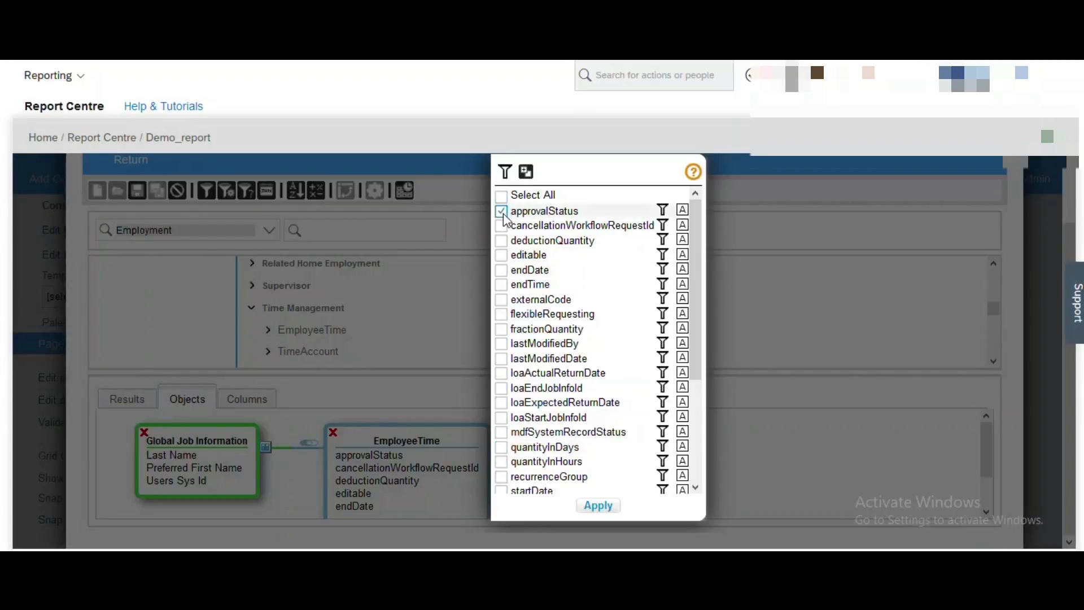
left_click(501, 270)
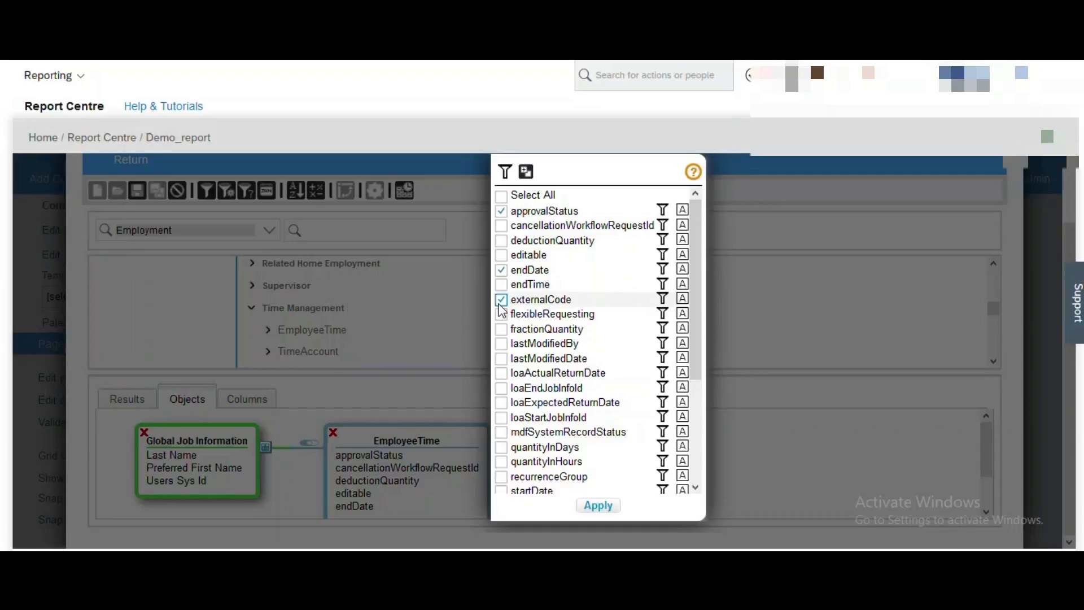
left_click(506, 450)
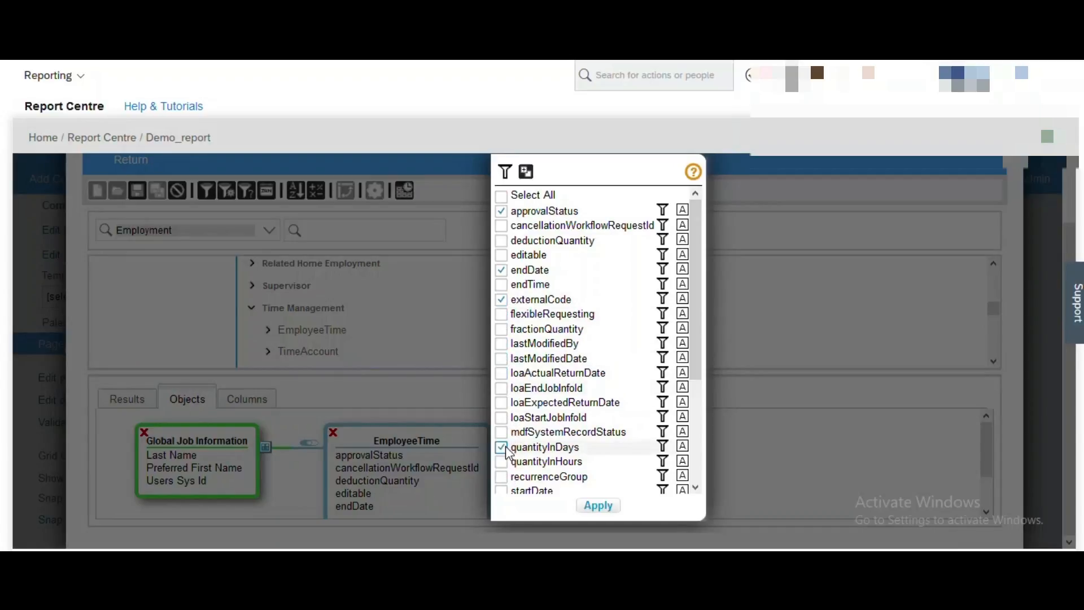
left_click_drag(697, 354, 697, 446)
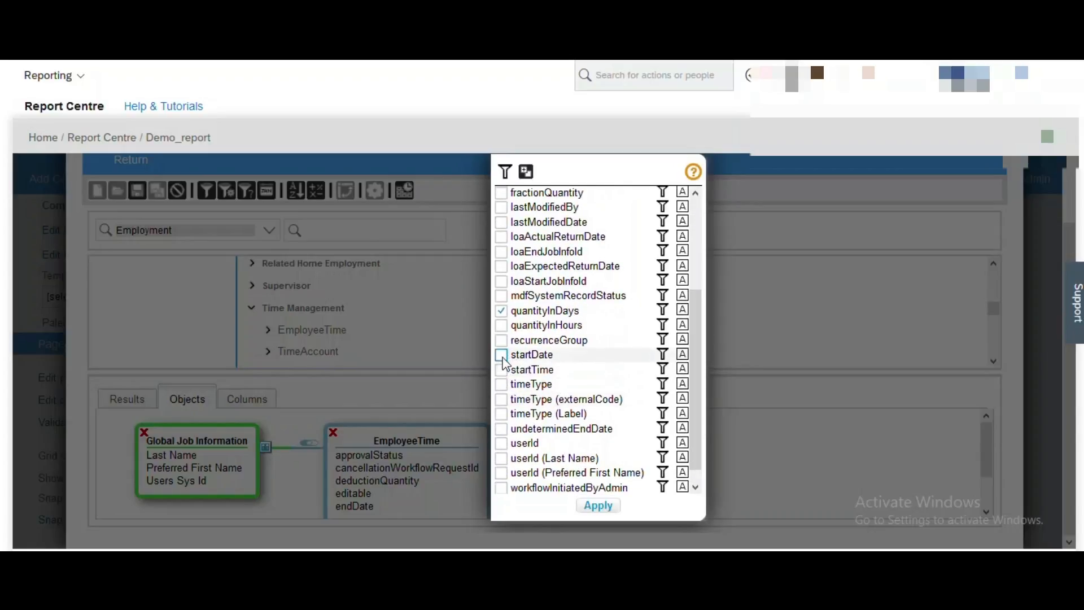
left_click(501, 386)
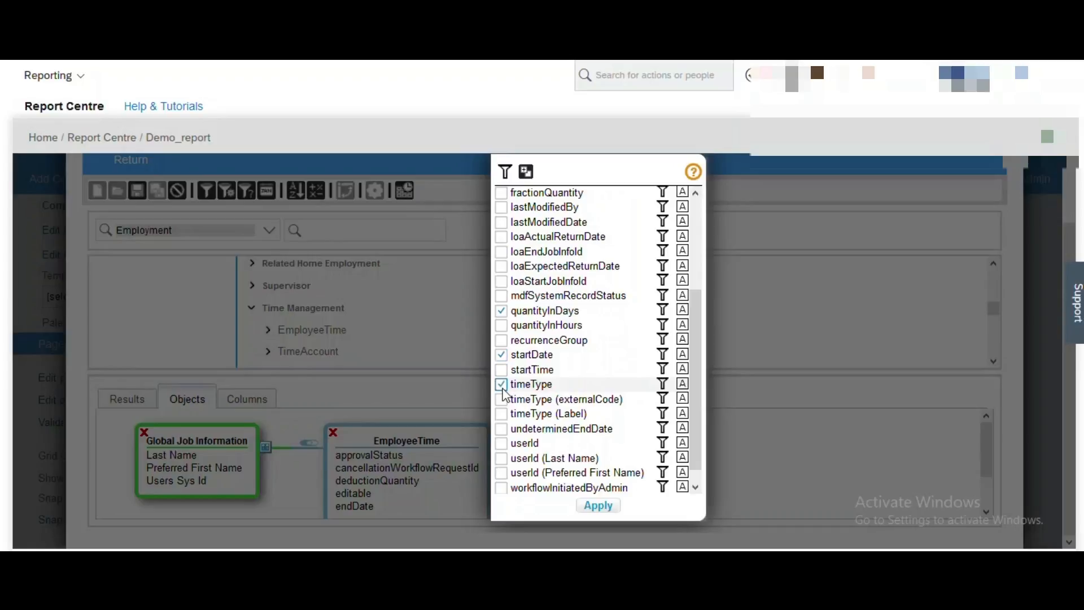
left_click(500, 400)
left_click(500, 416)
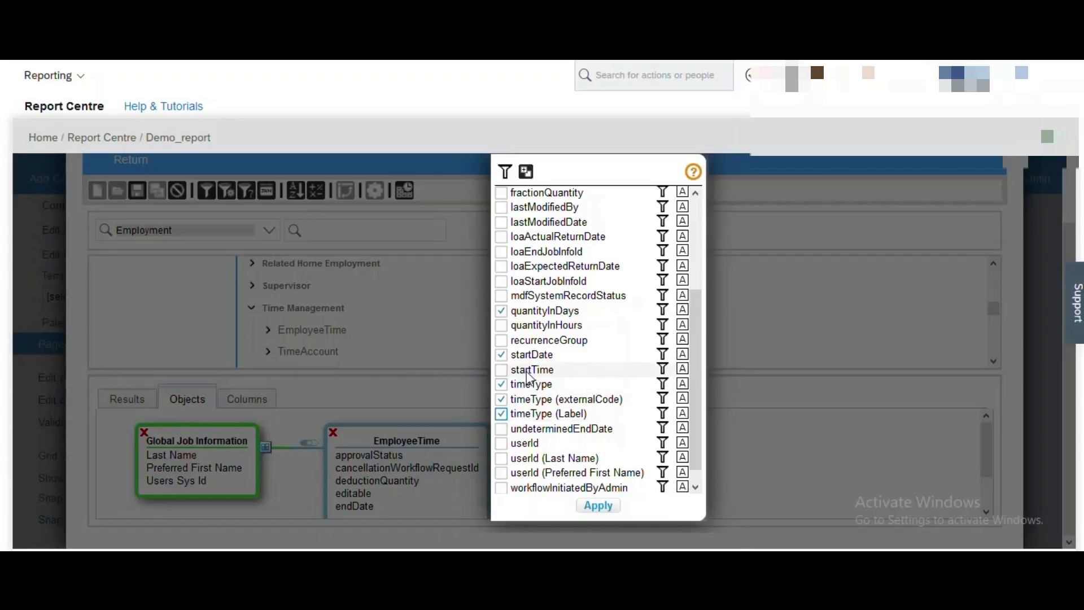
left_click(603, 509)
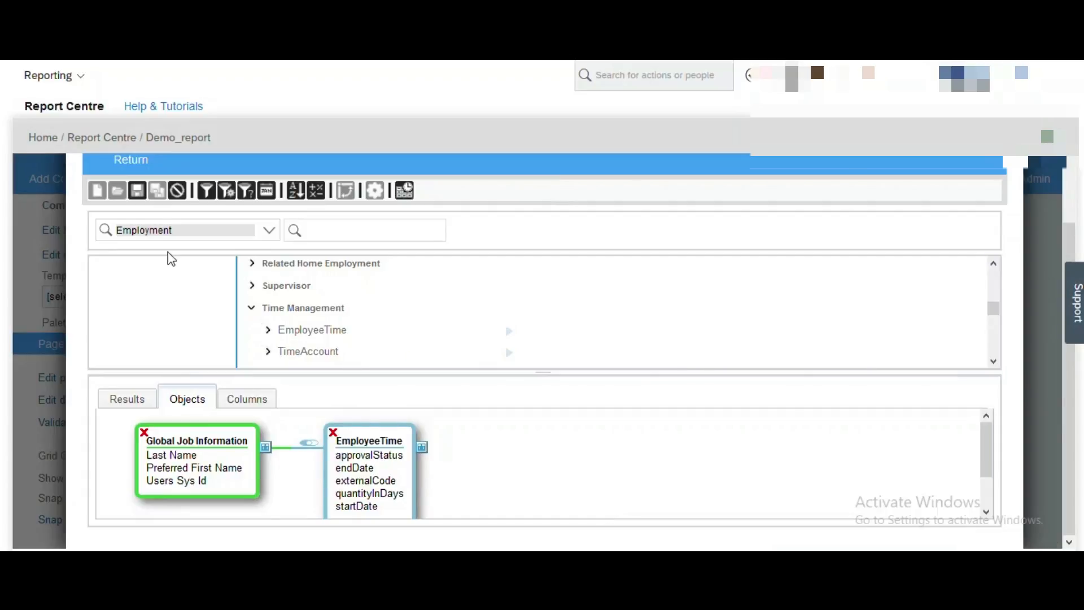
left_click(137, 198)
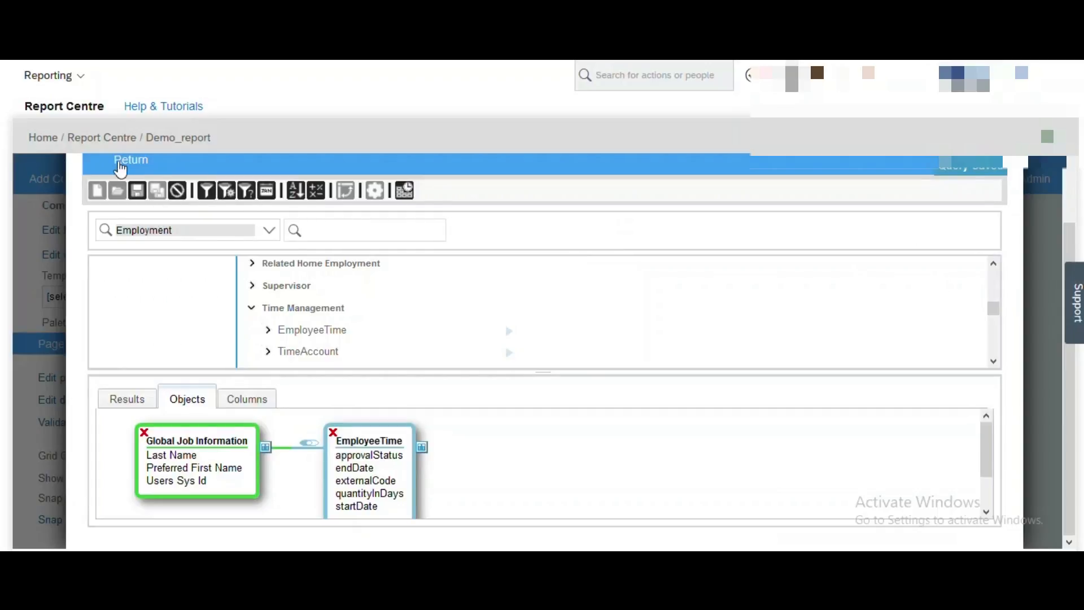
Return to the chart's pivot design view and drag Users Sys Id into Measures.
left_click(121, 163)
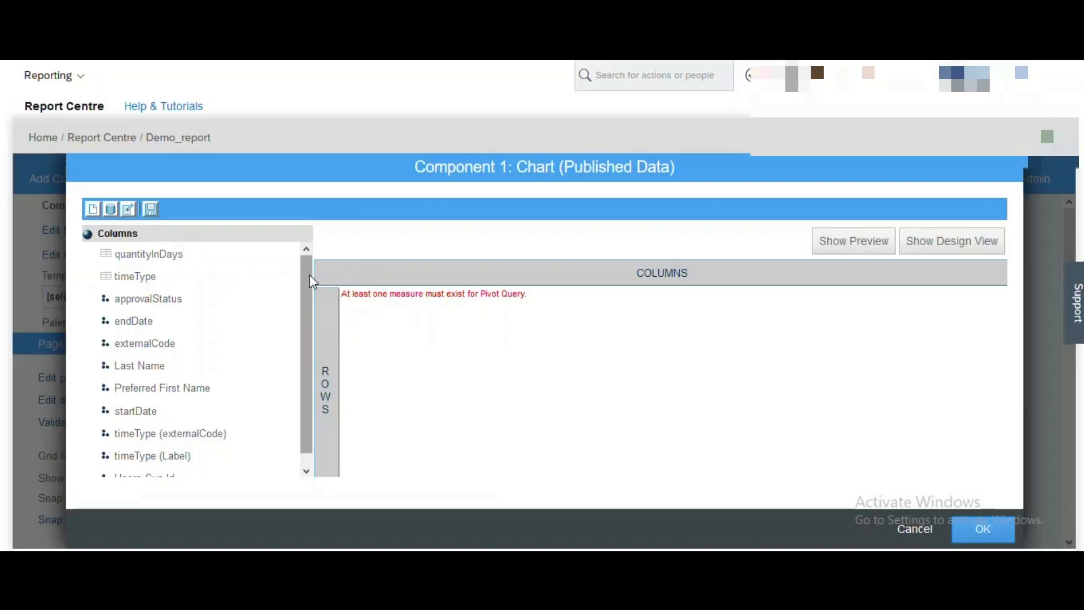
left_click_drag(309, 274, 312, 295)
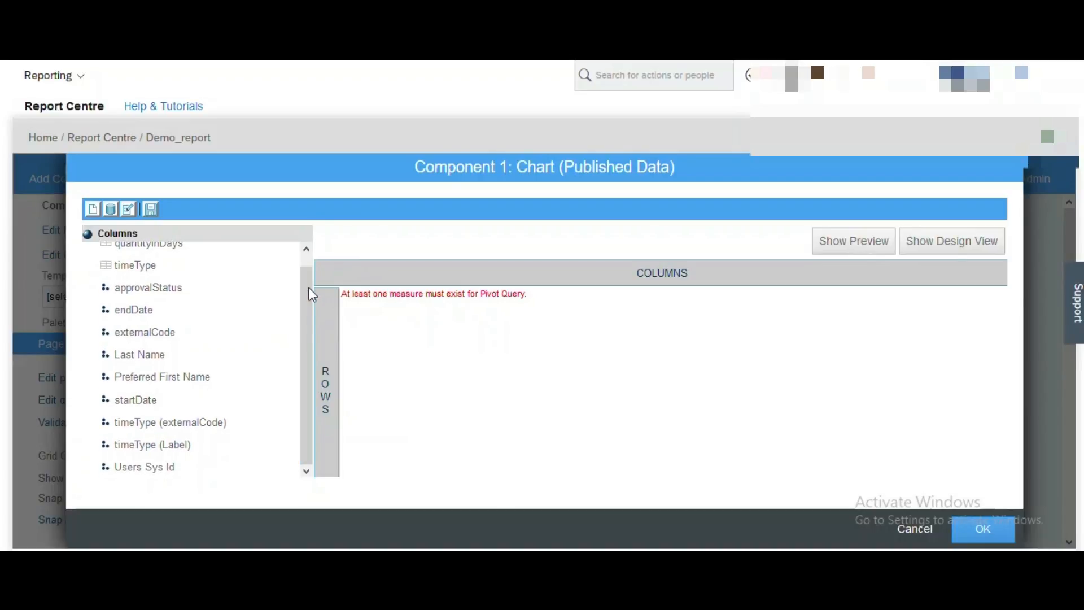
left_click(959, 246)
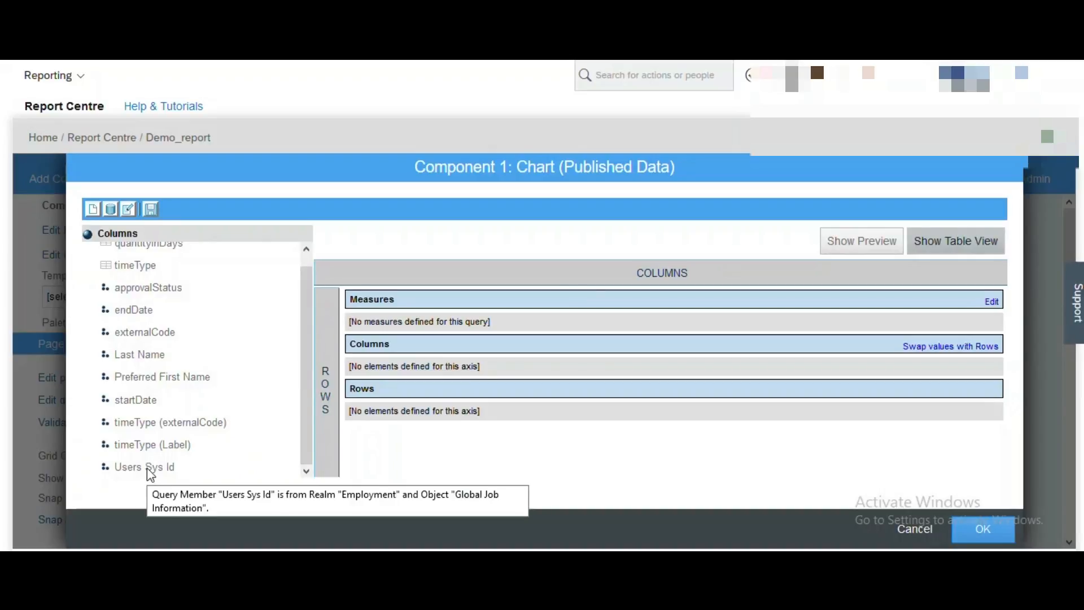
left_click_drag(149, 470, 411, 321)
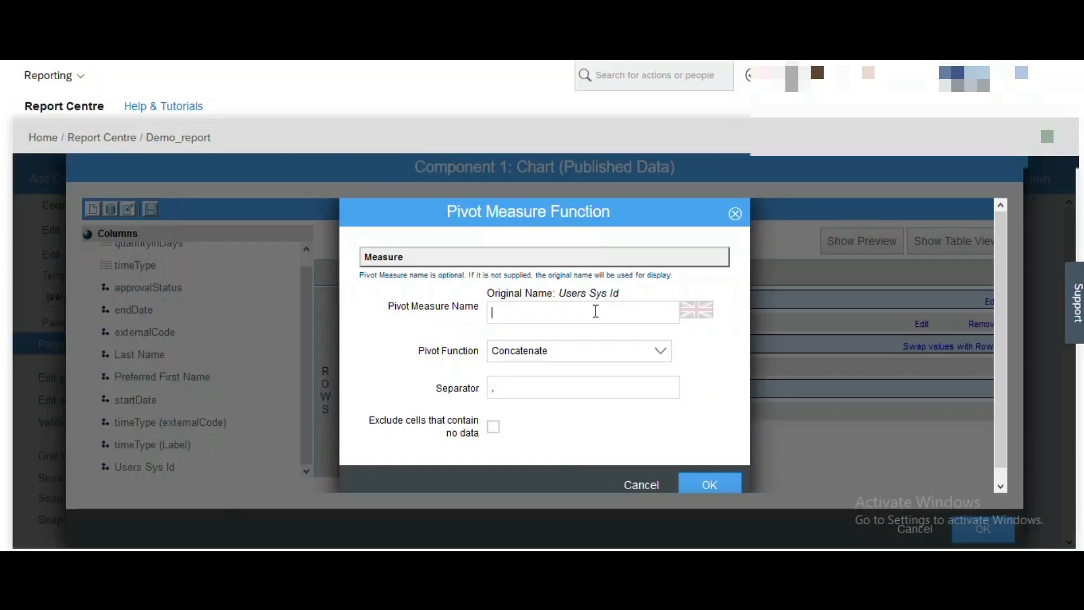
Define measure 'Total Number of Employee' as a Distinct Count excluding empty cells.
type("Total Number of Employee")
left_click(660, 352)
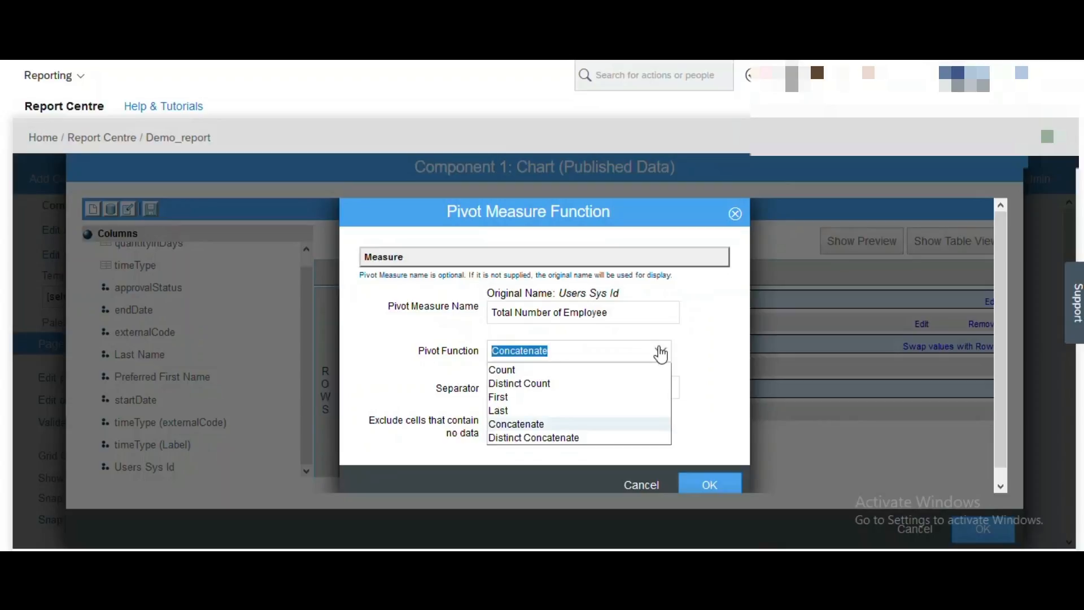
left_click(518, 385)
left_click(659, 355)
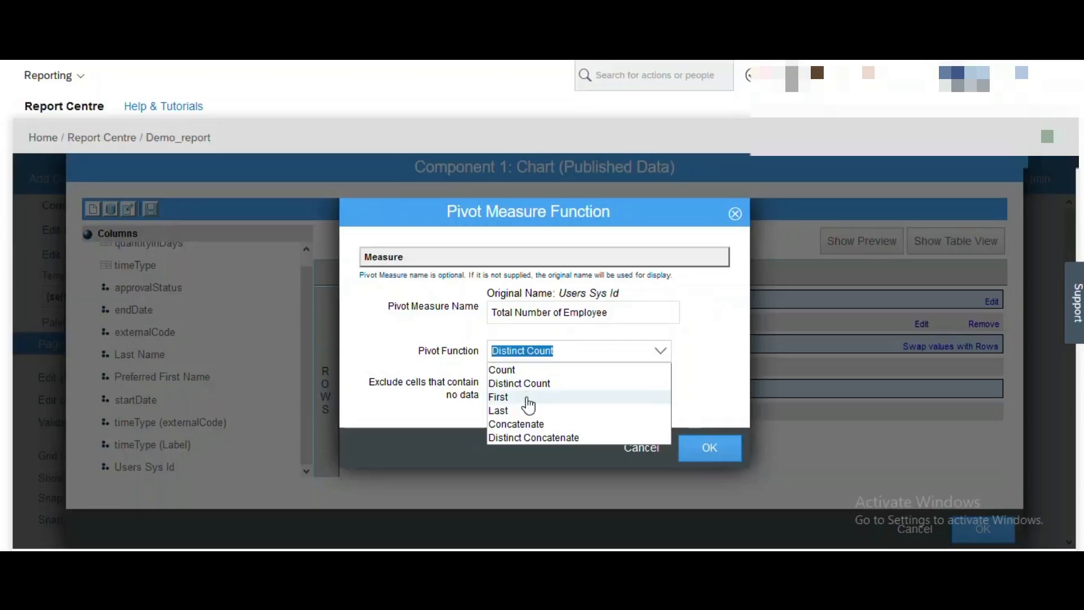
left_click(710, 386)
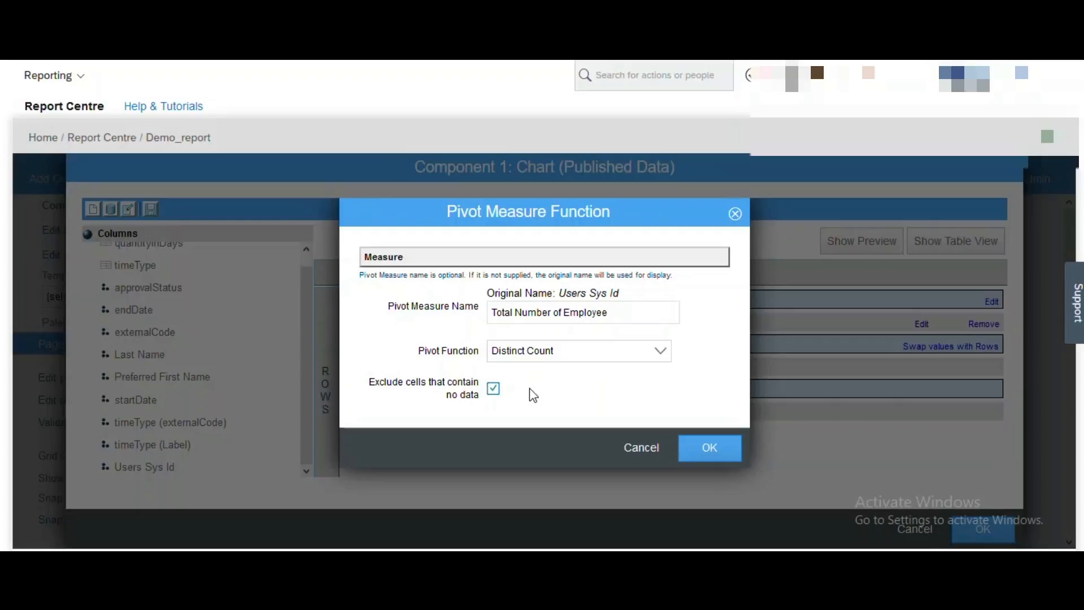
left_click(724, 453)
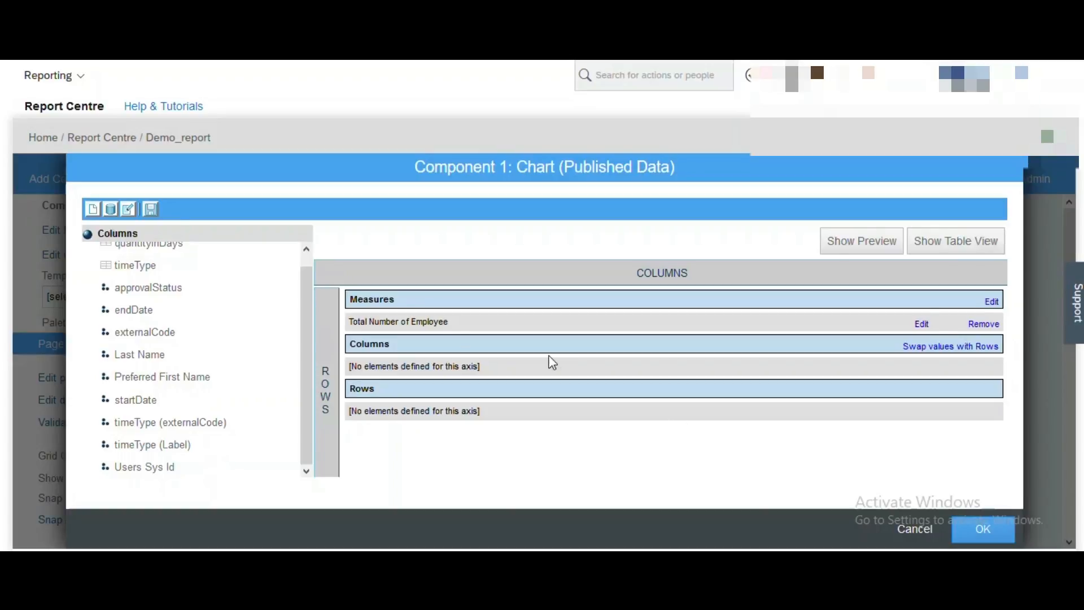
Add timeType (Label) as the Columns dimension, then save the query and accept the chart dialog.
mouse_move(466, 328)
left_click_drag(308, 397, 301, 431)
left_click(161, 449)
double_click(158, 445)
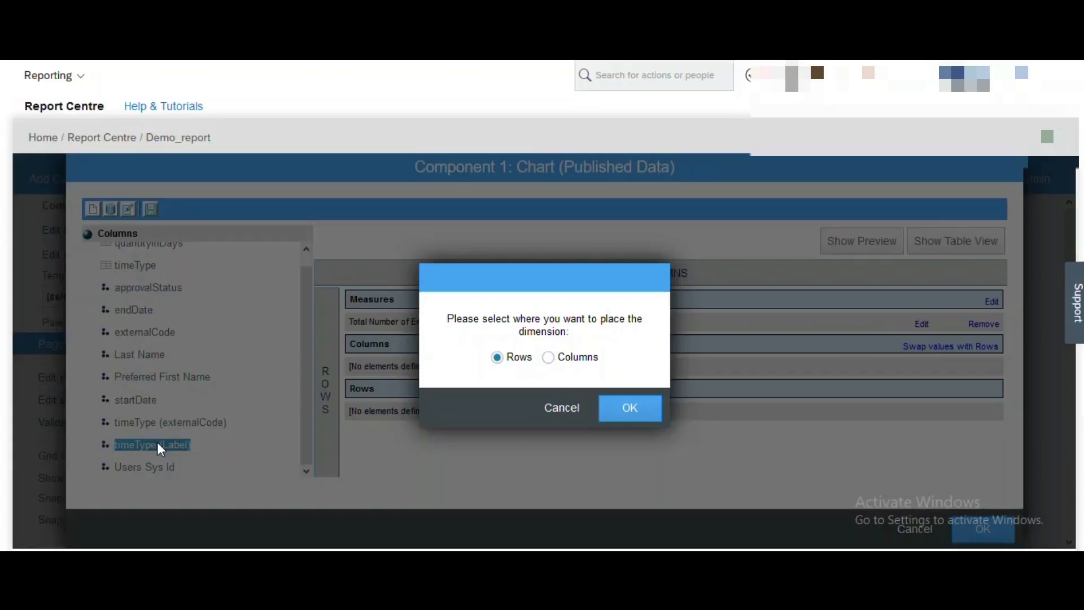
left_click(547, 357)
left_click(621, 405)
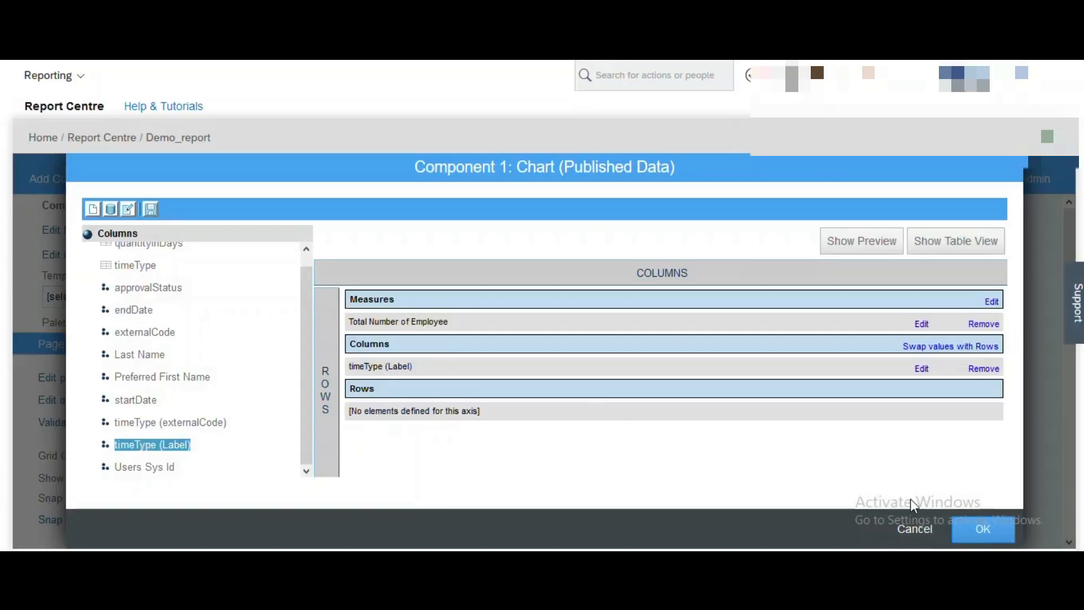
left_click(148, 208)
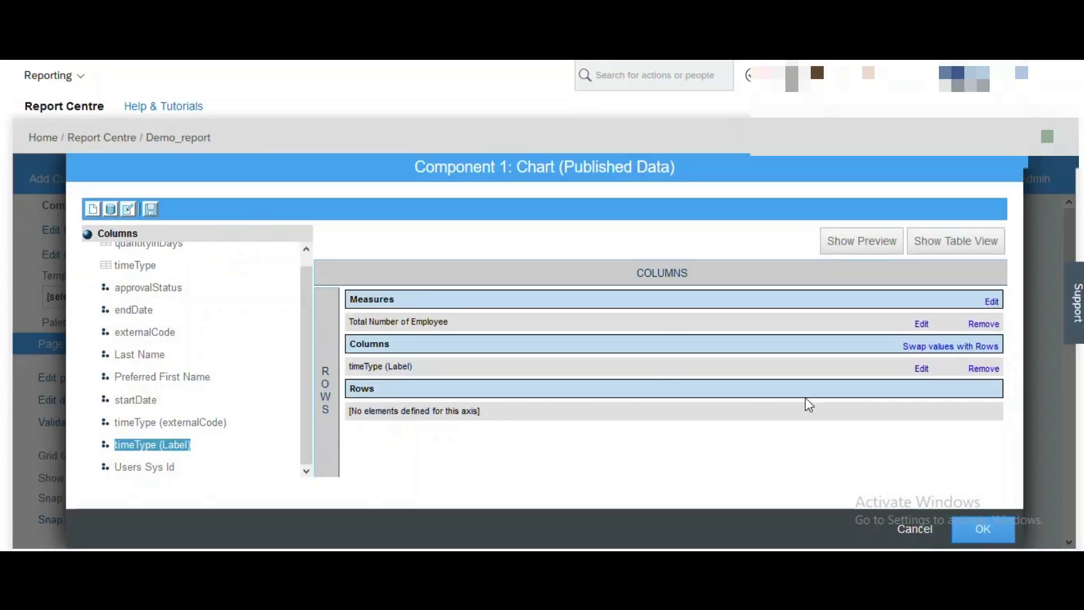
left_click(971, 519)
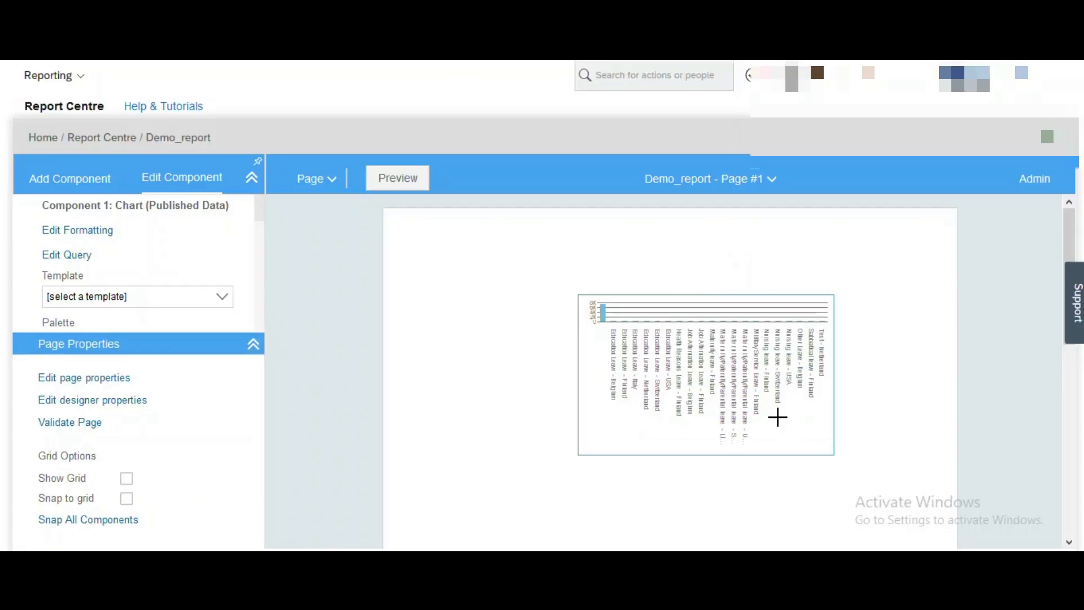
Enlarge the chart component on page 1, widening it left and stretching it down and right.
left_click_drag(835, 453, 905, 520)
left_click_drag(576, 295, 420, 255)
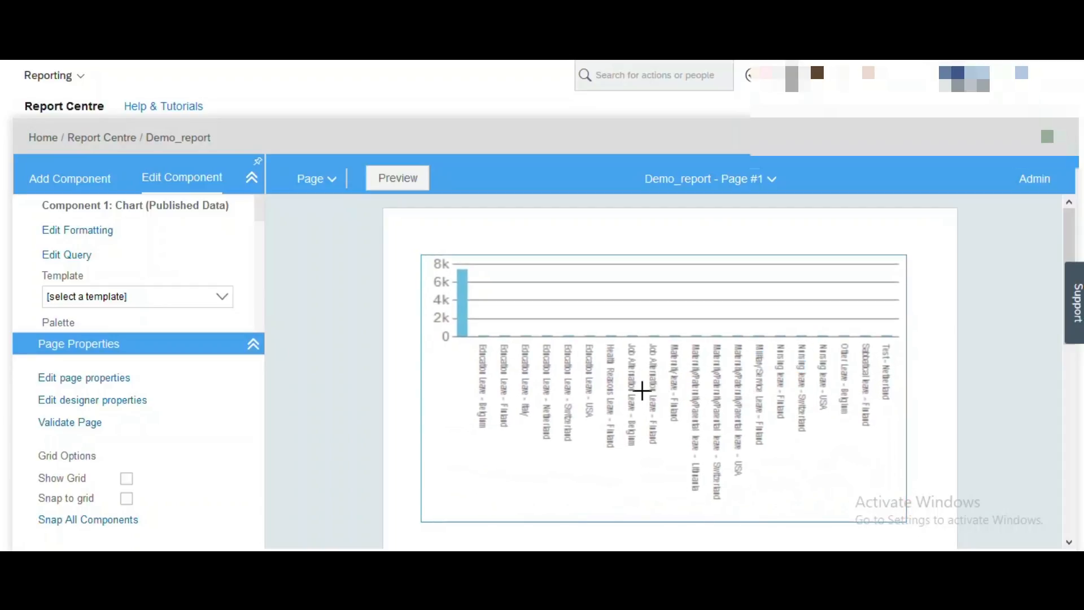
left_click_drag(909, 521, 918, 548)
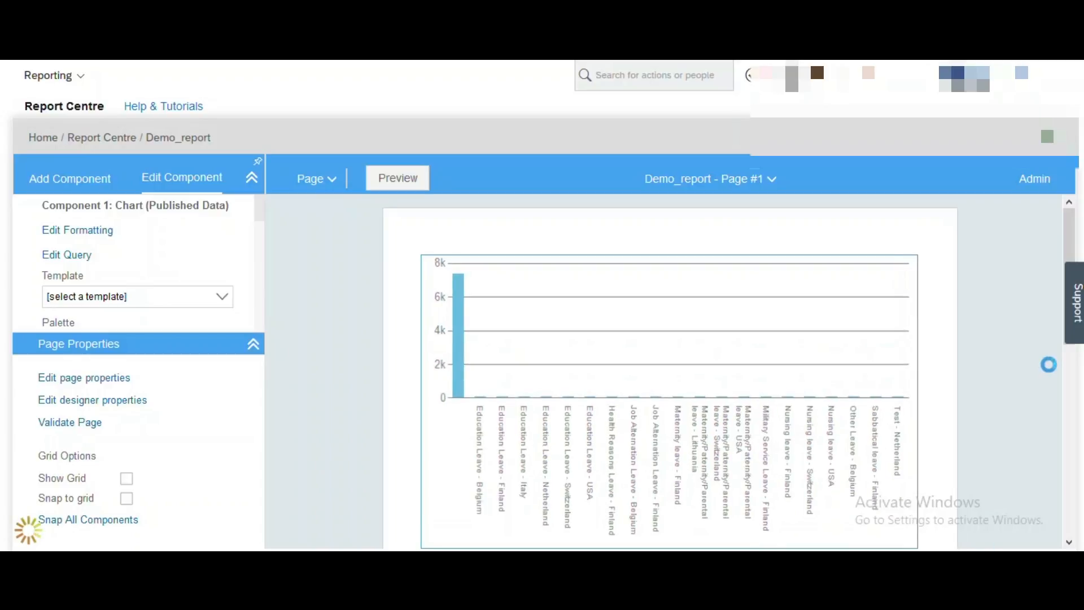
left_click_drag(1069, 243, 1072, 297)
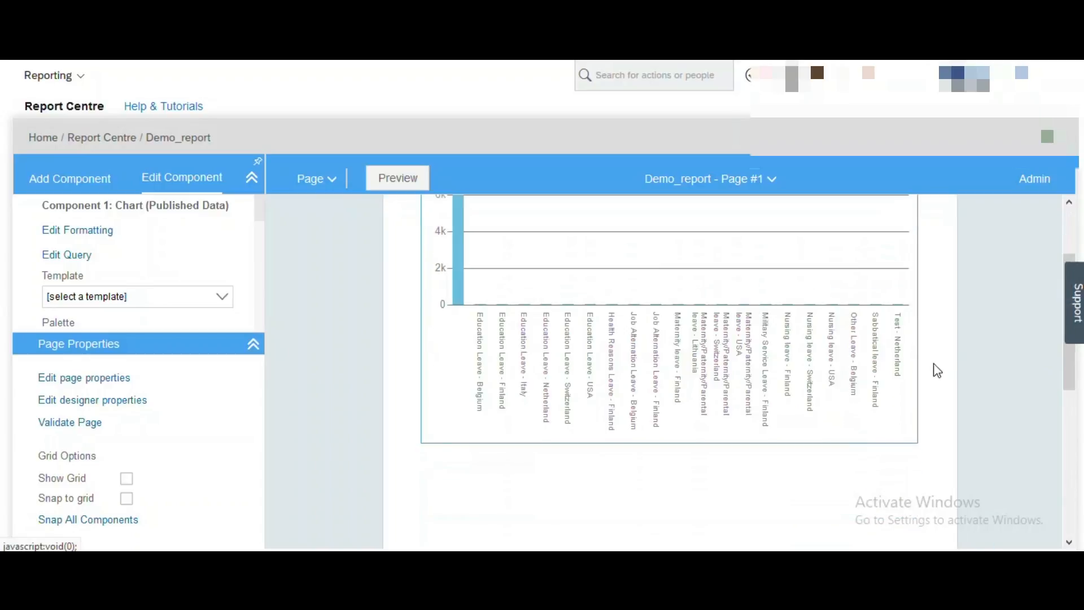
left_click_drag(916, 442, 938, 521)
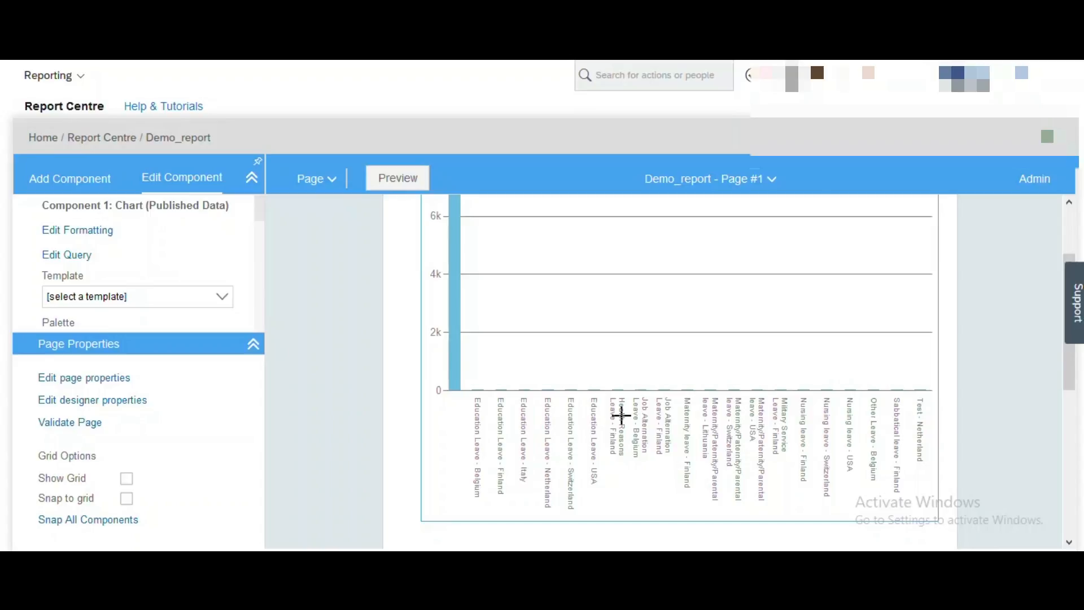
Open the chart's query via Edit Query and launch the query designer.
left_click(73, 259)
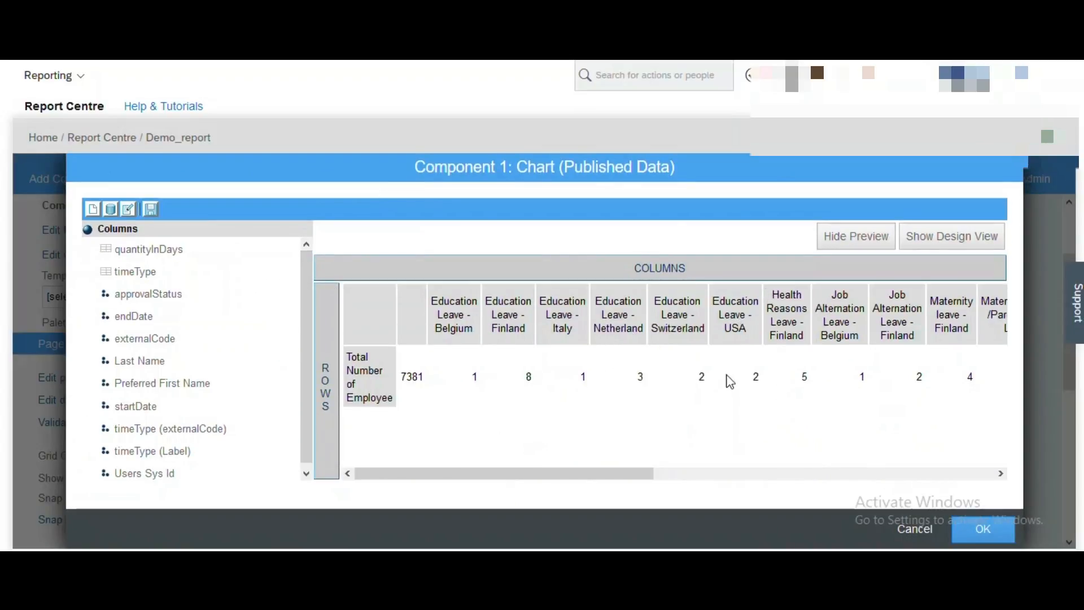
left_click(129, 210)
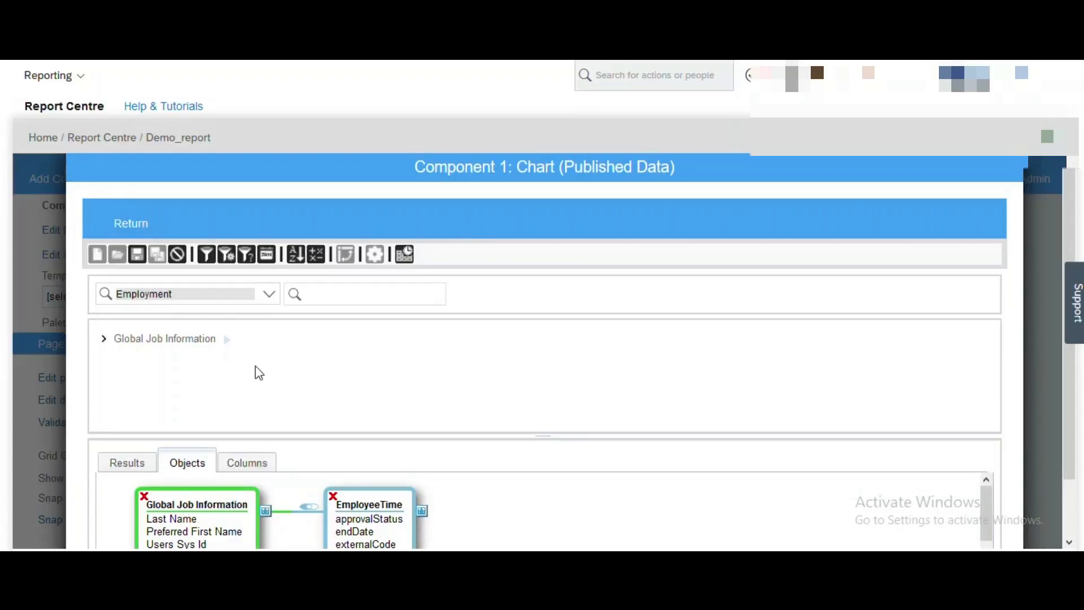
Filter the query on EmployeeTime quantityInDays greater than 0 and preview the results.
left_click(207, 255)
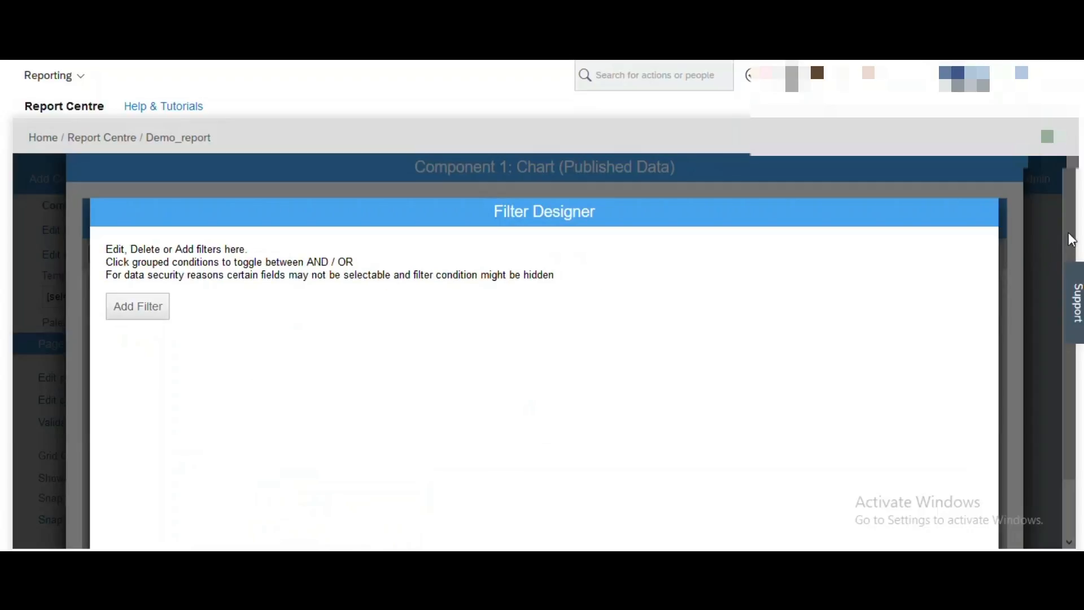
left_click(142, 321)
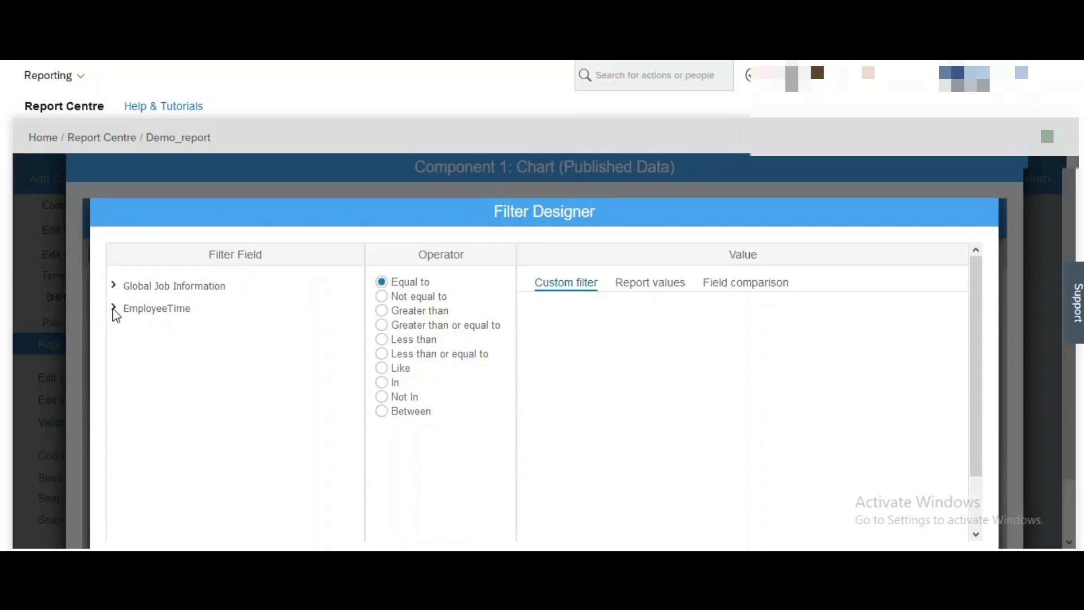
left_click(114, 309)
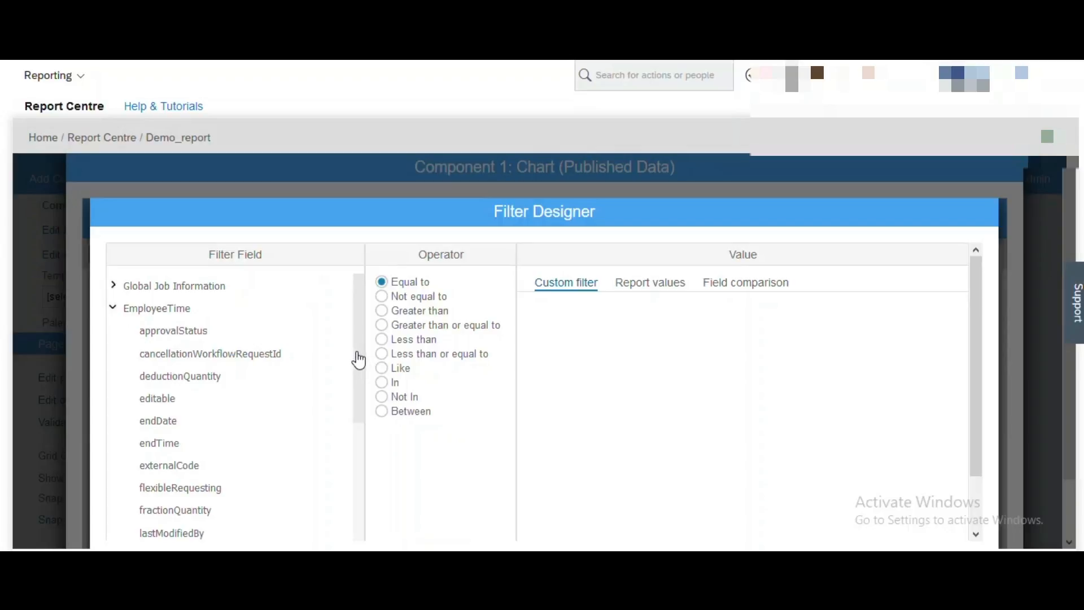
left_click_drag(358, 360, 358, 479)
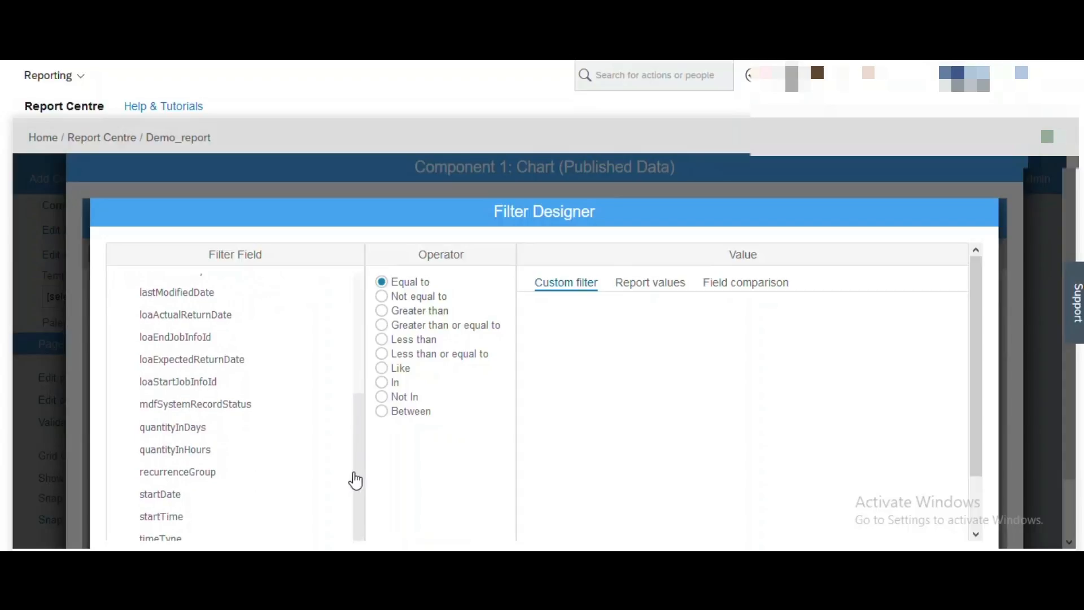
left_click(174, 431)
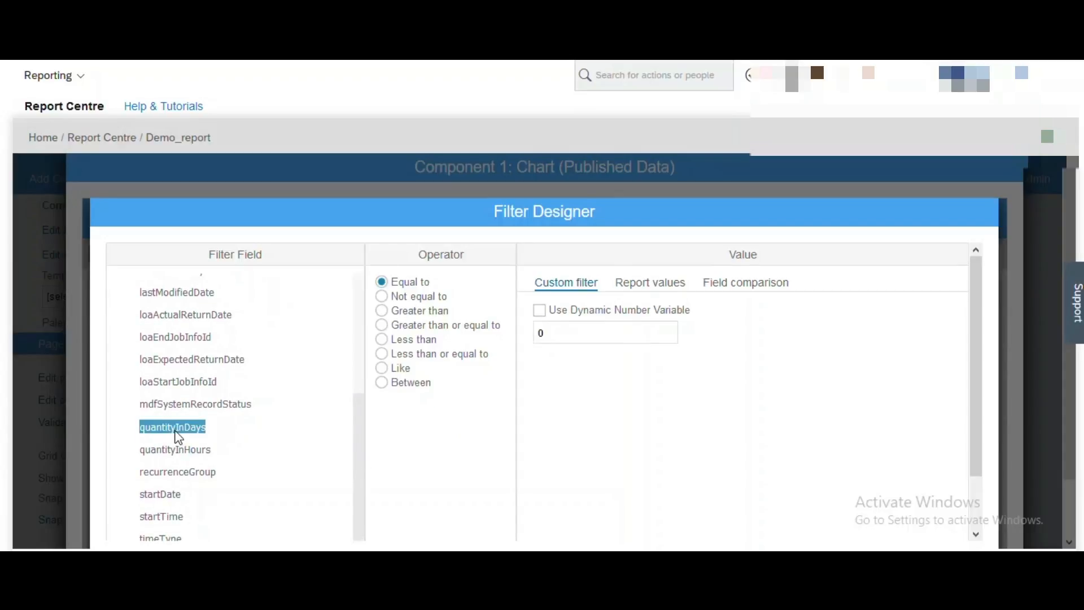
left_click(383, 312)
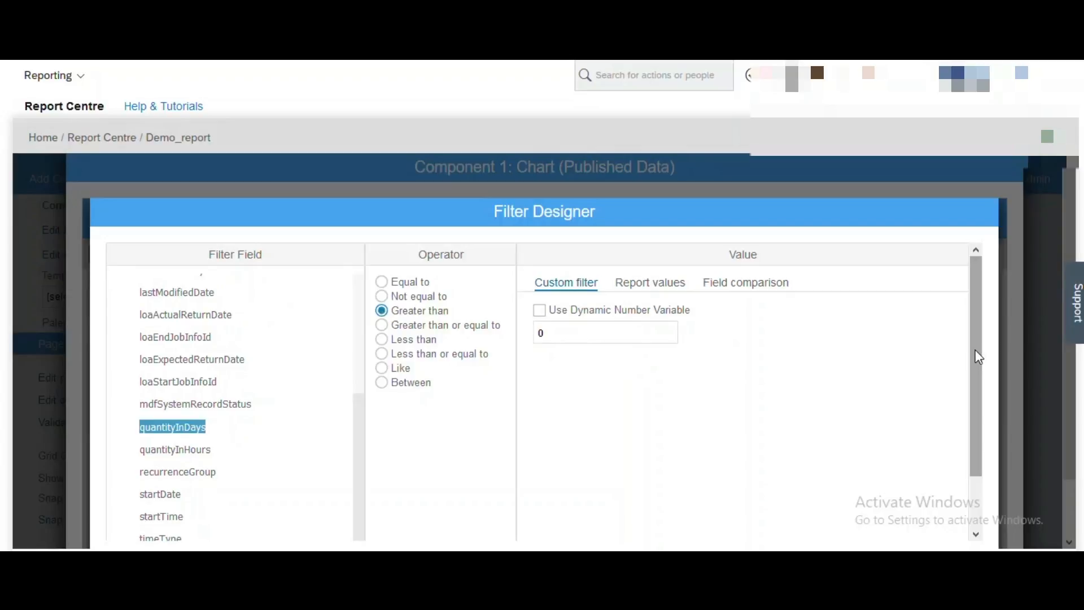
left_click_drag(979, 357, 970, 378)
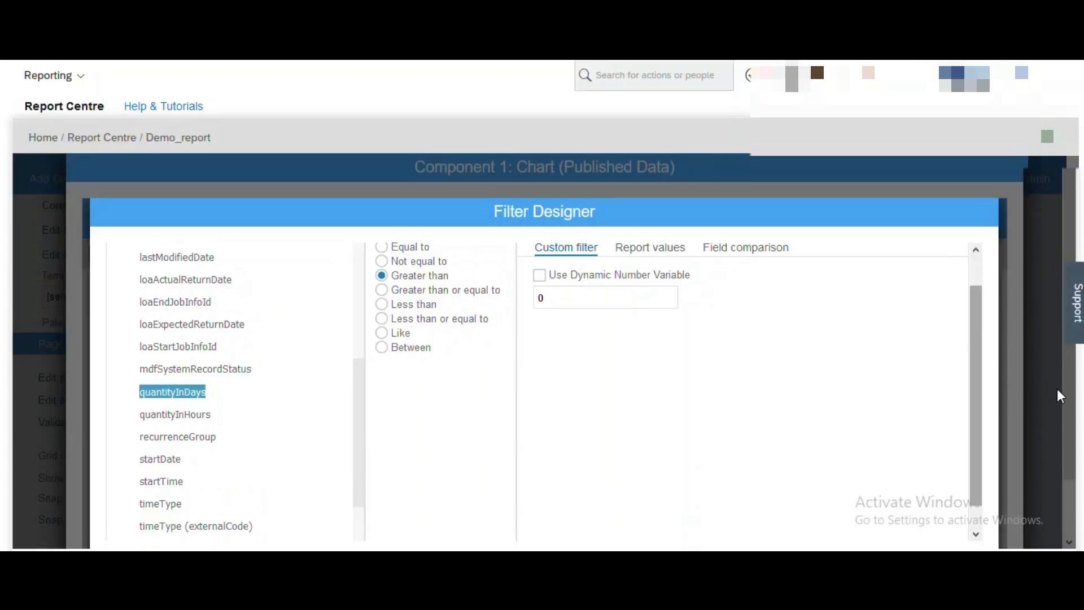
left_click_drag(1076, 391, 1031, 385)
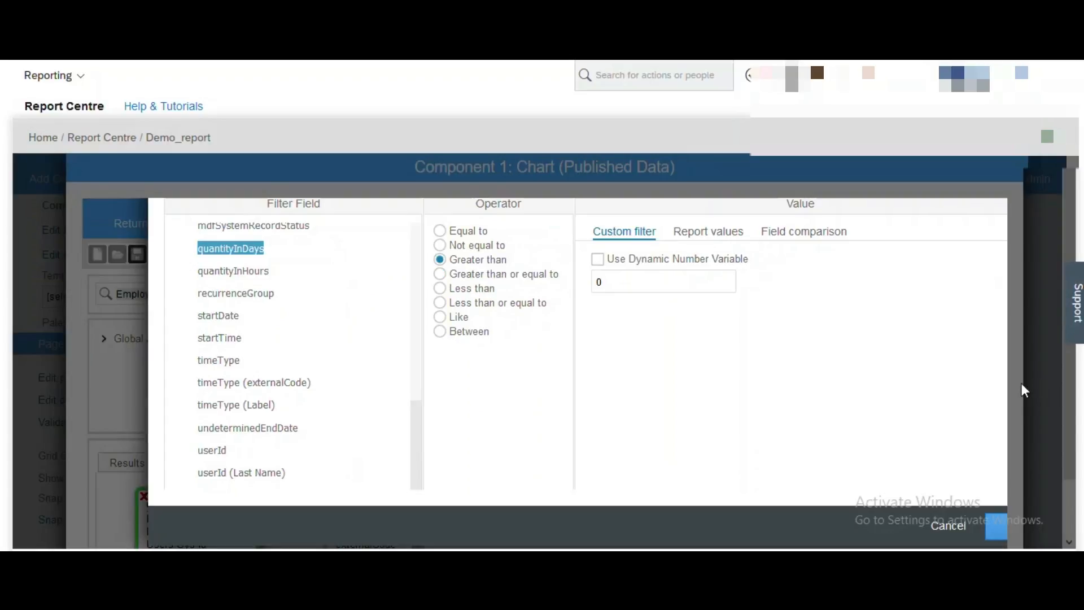
left_click(1002, 520)
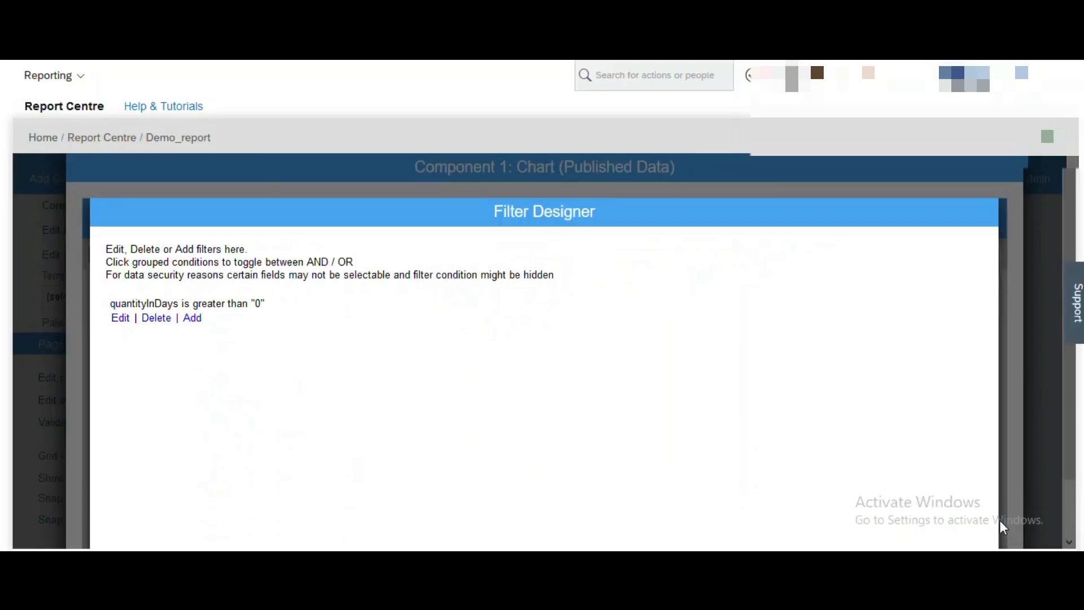
left_click_drag(878, 211, 892, 128)
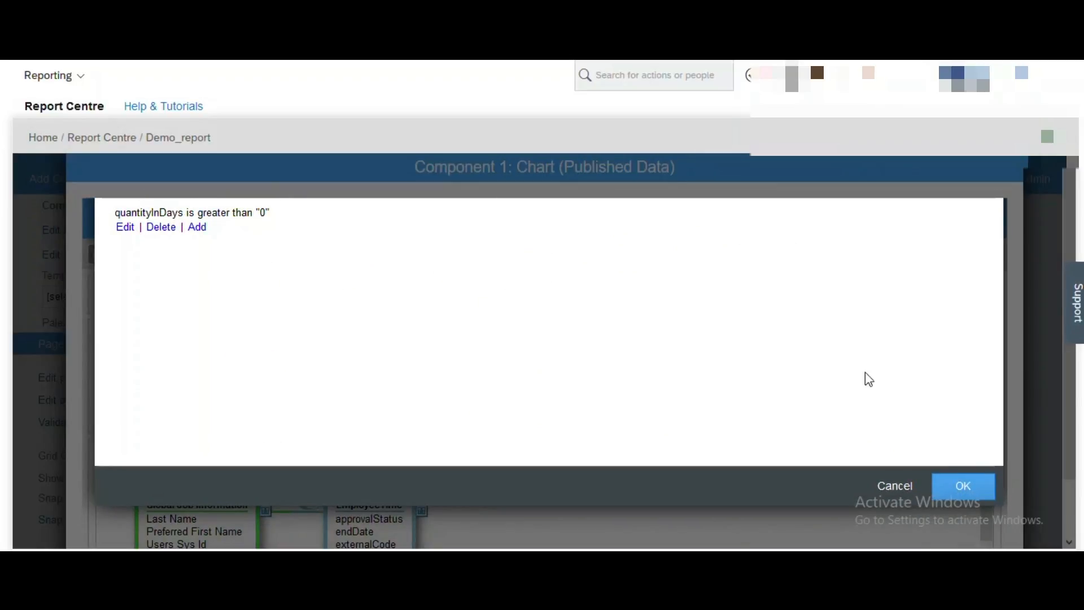
left_click(952, 494)
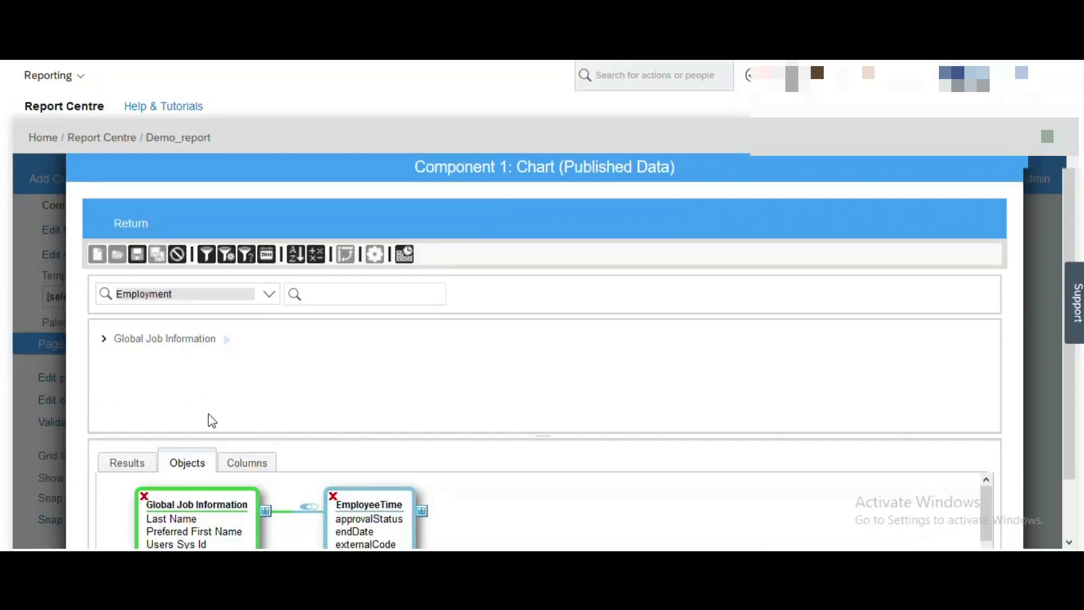
left_click(127, 466)
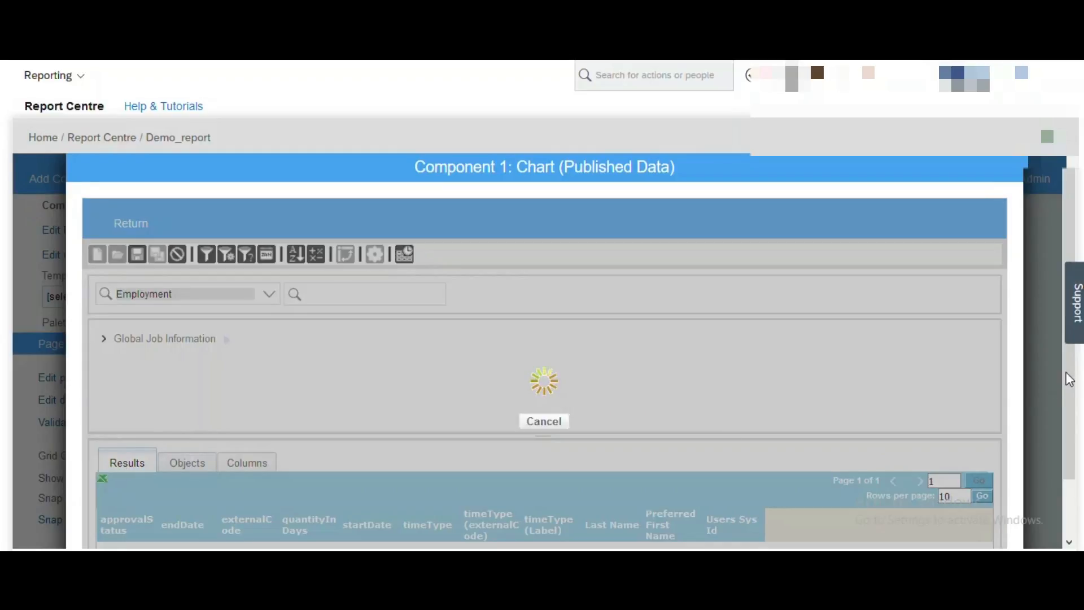
Review the filtered results against the object diagram, then open Calculated Columns to add one.
left_click_drag(1068, 375, 1073, 436)
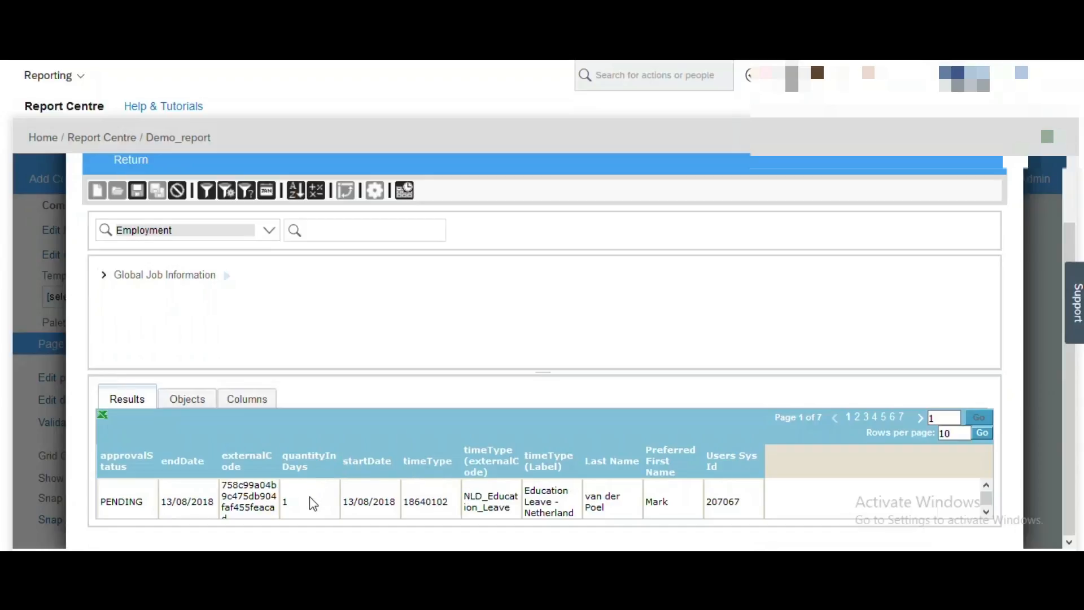
left_click(191, 401)
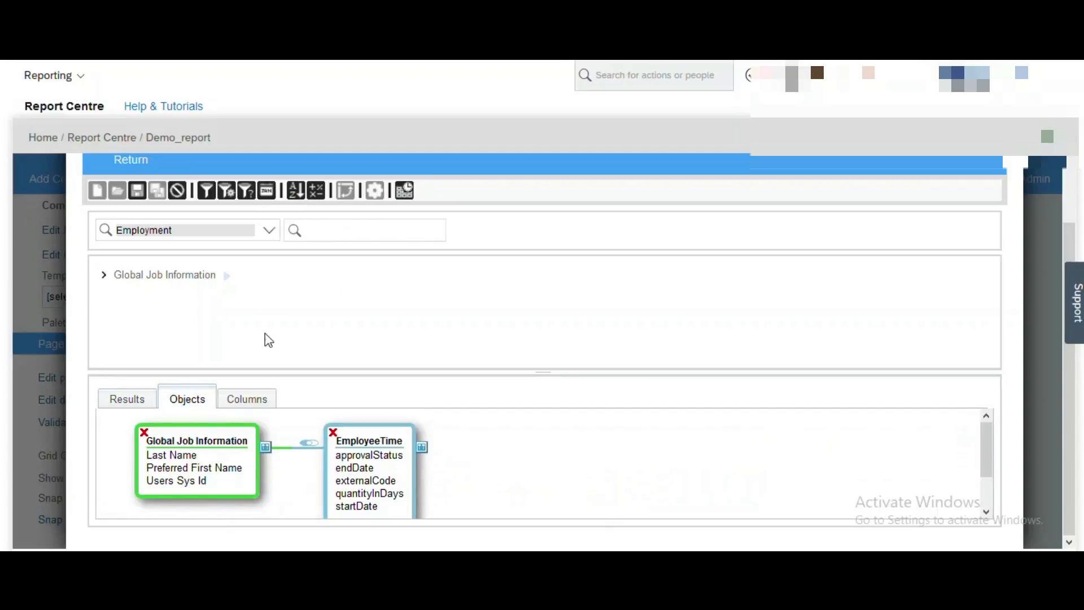
left_click(120, 400)
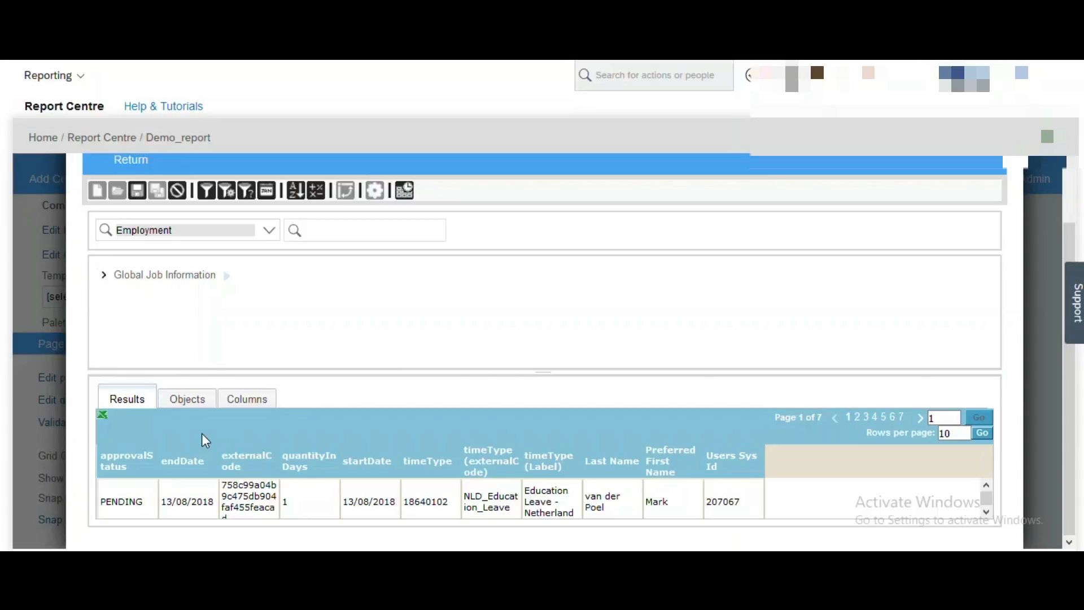
left_click(187, 401)
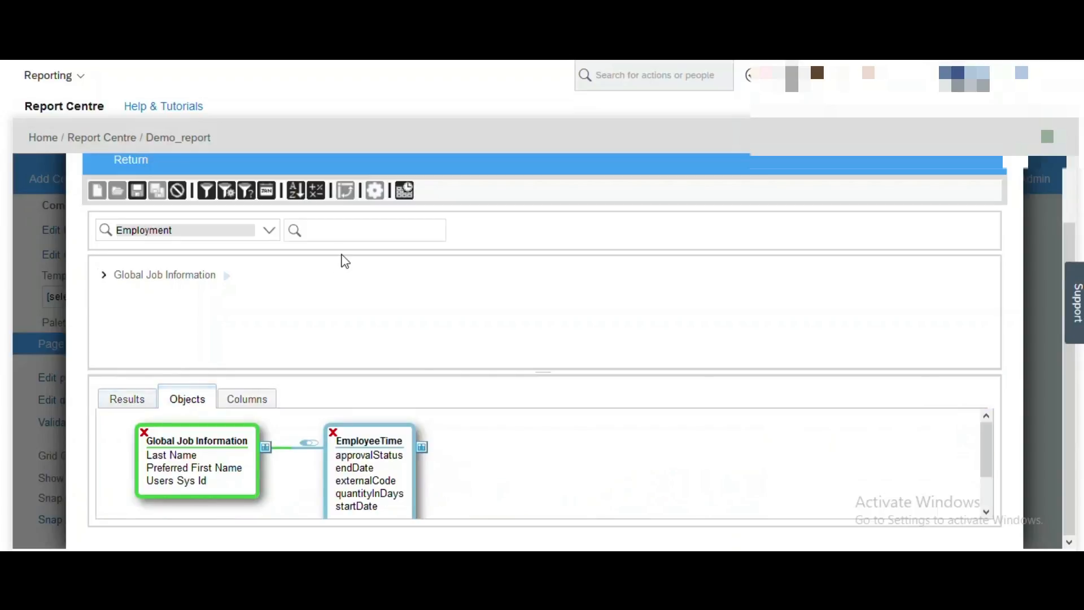
left_click(316, 195)
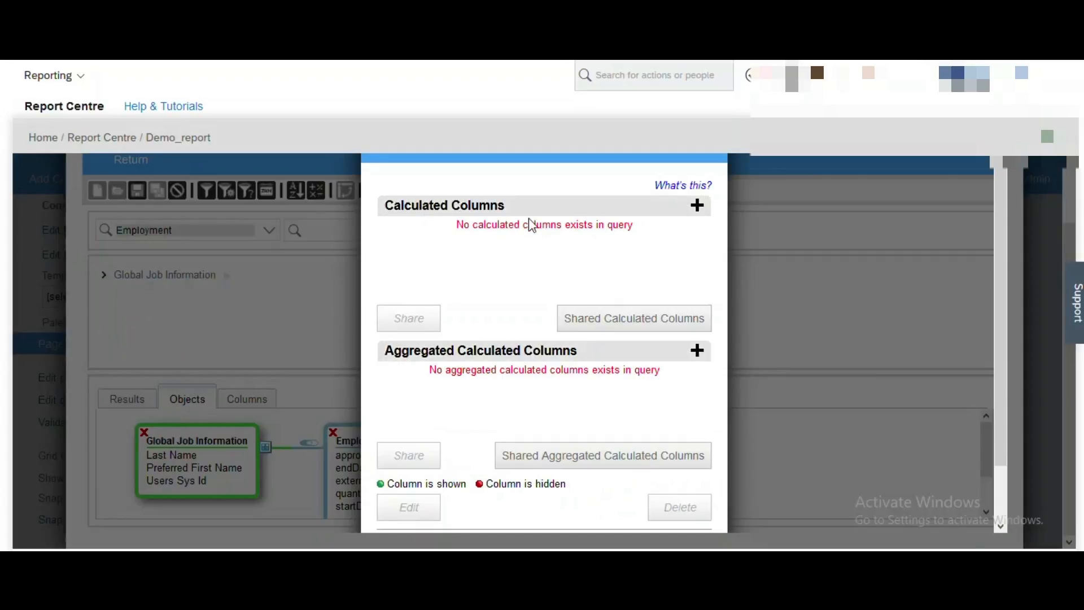
left_click(697, 207)
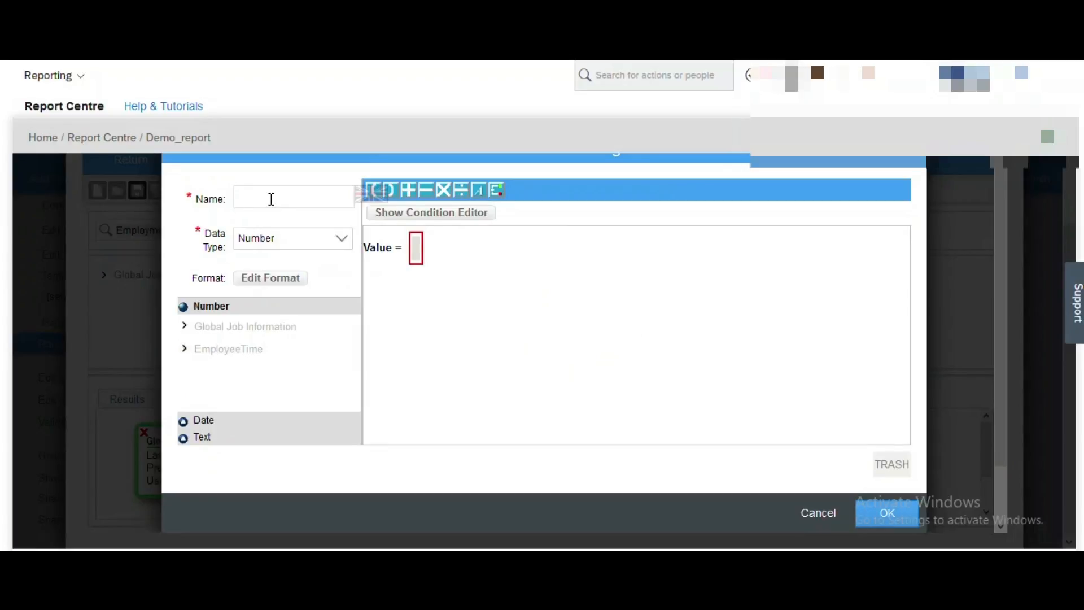
Name the new calculated column 'Leave Type' with data type Text.
type("Lave")
key("BackSpace")
key("BackSpace")
type("eave Type")
left_click(338, 242)
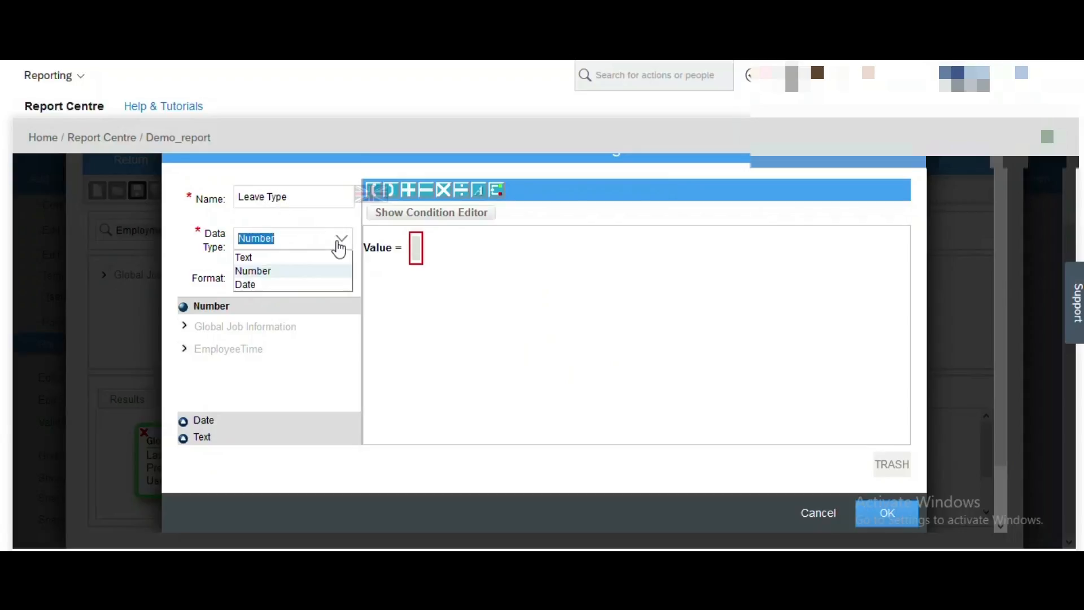
left_click(252, 257)
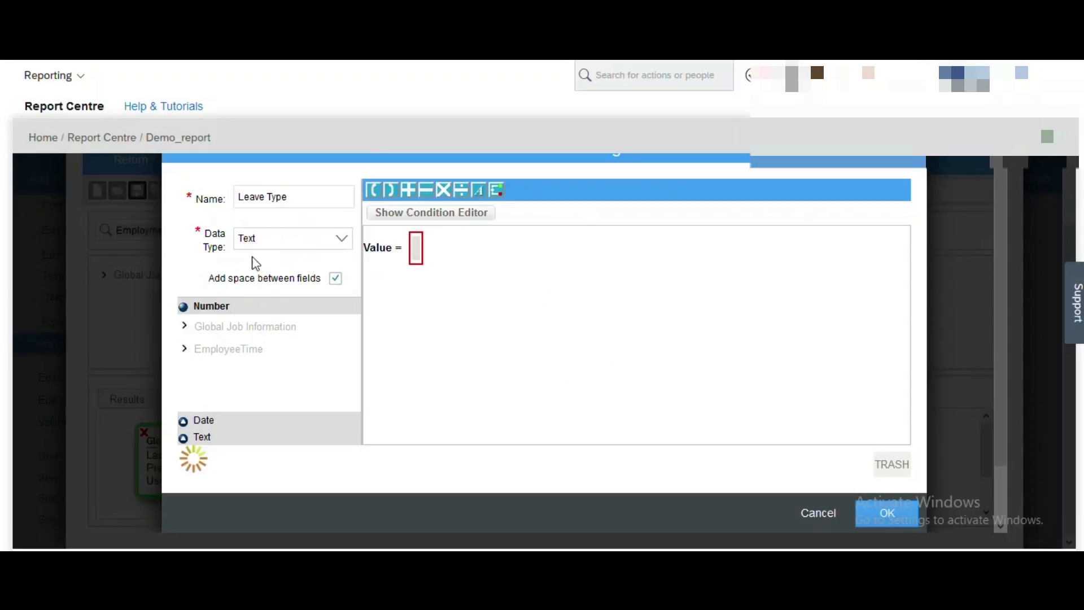
Build its value from timeType (Label) followed by timeType (externalCode).
left_click(183, 439)
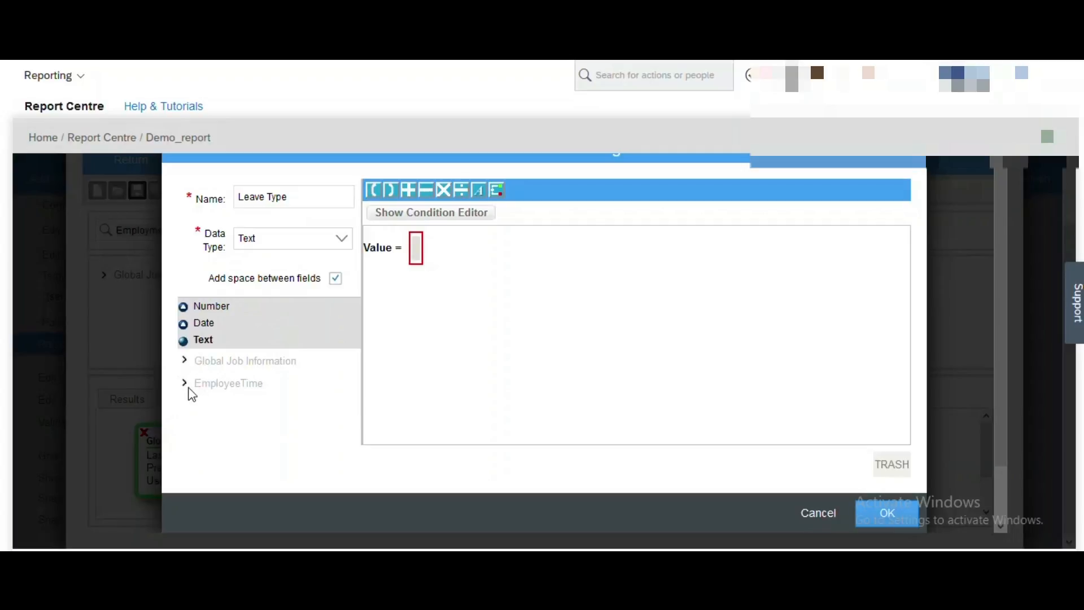
left_click(185, 384)
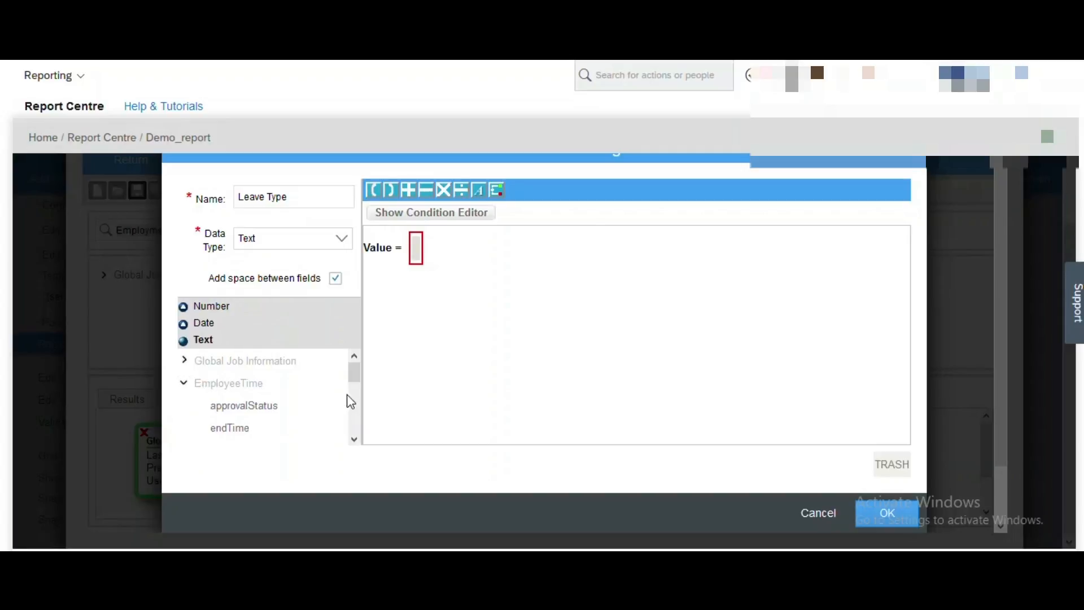
left_click_drag(354, 372, 354, 414)
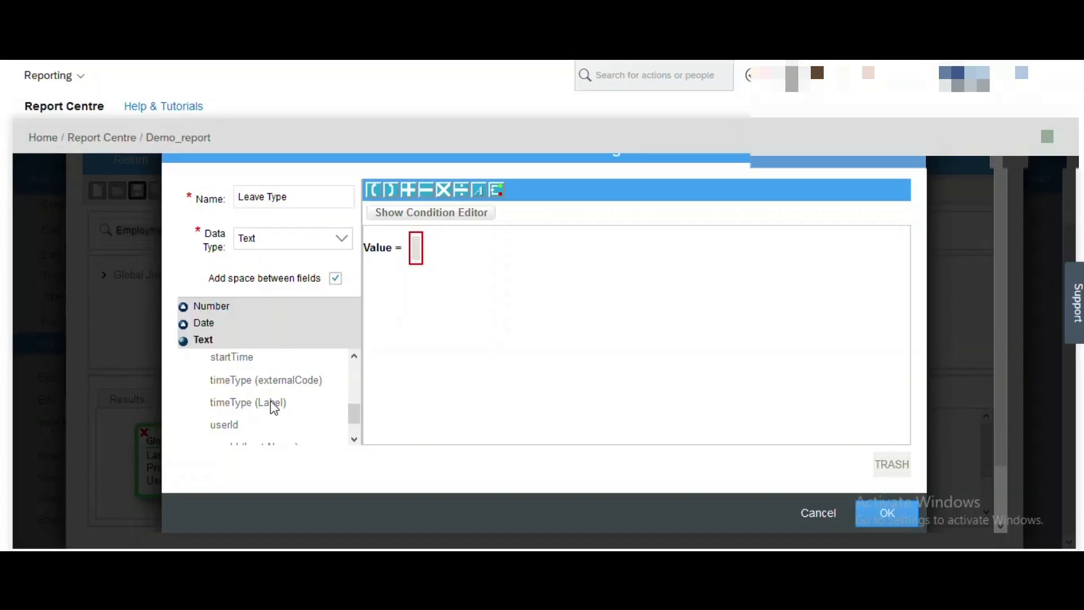
left_click_drag(274, 407, 419, 254)
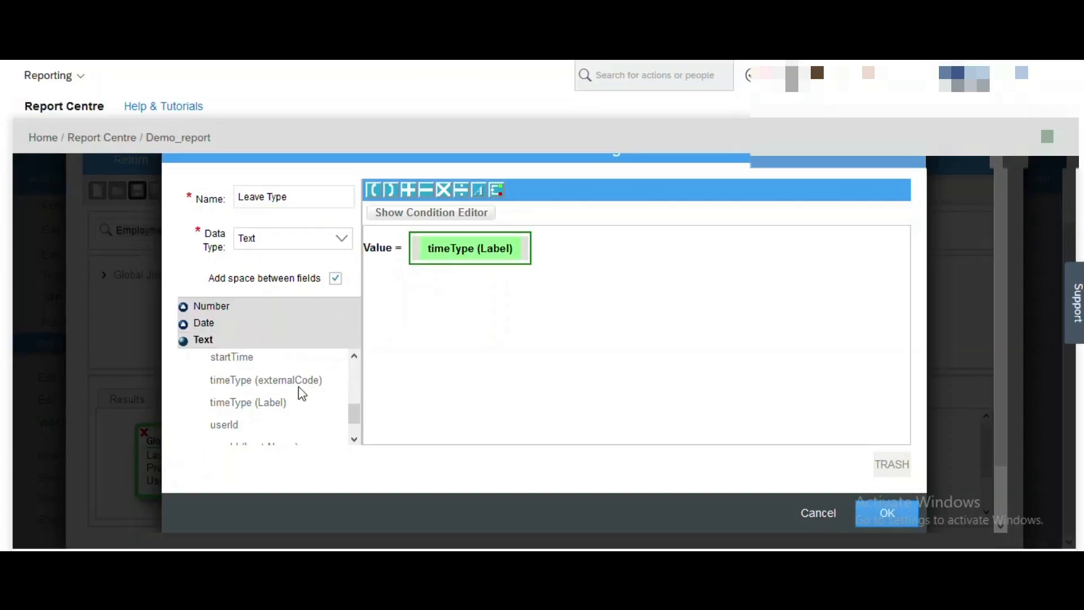
left_click_drag(300, 385, 527, 257)
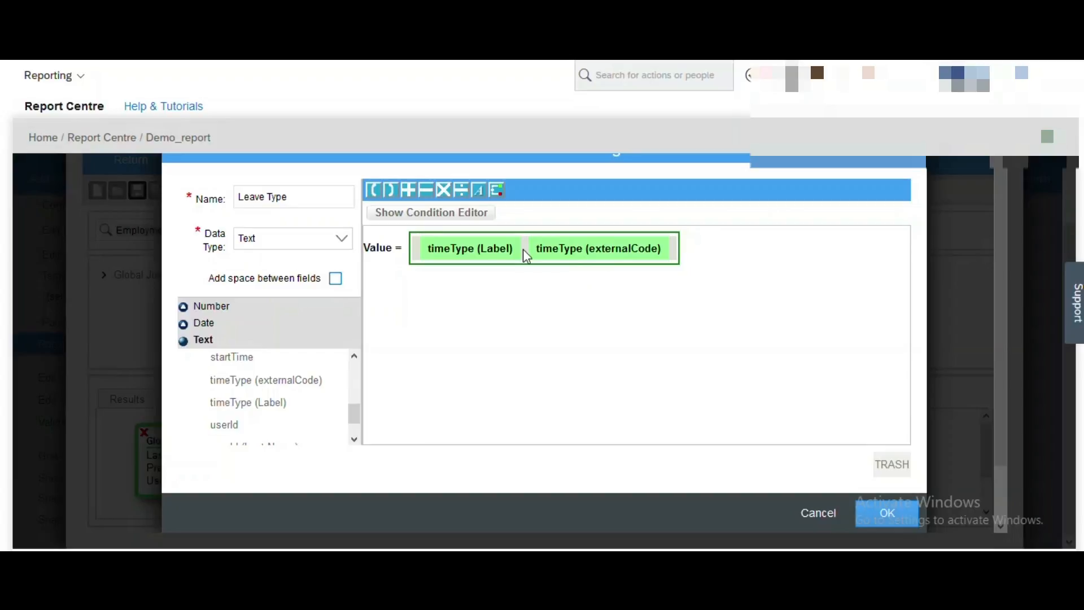
Insert a '-' text token between the two timeType fields and confirm the Leave Type column.
left_click(481, 192)
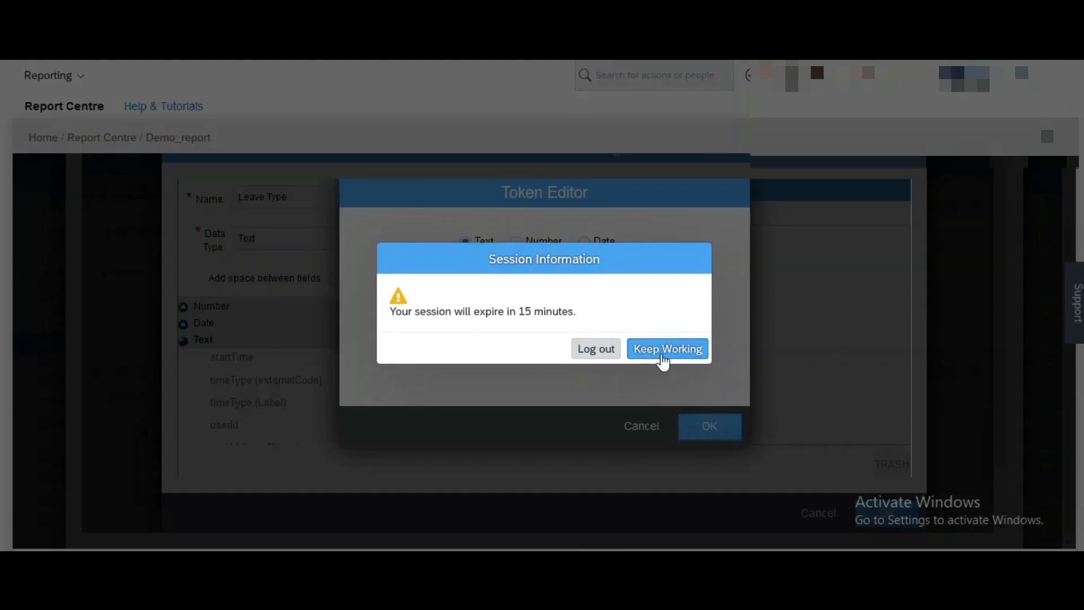
left_click(664, 360)
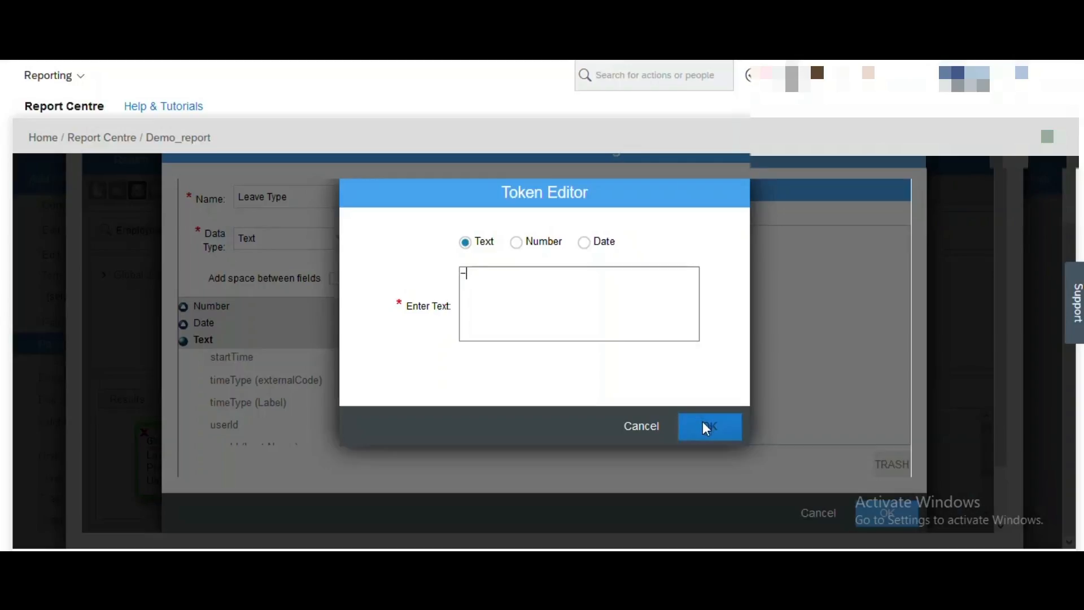
left_click(705, 425)
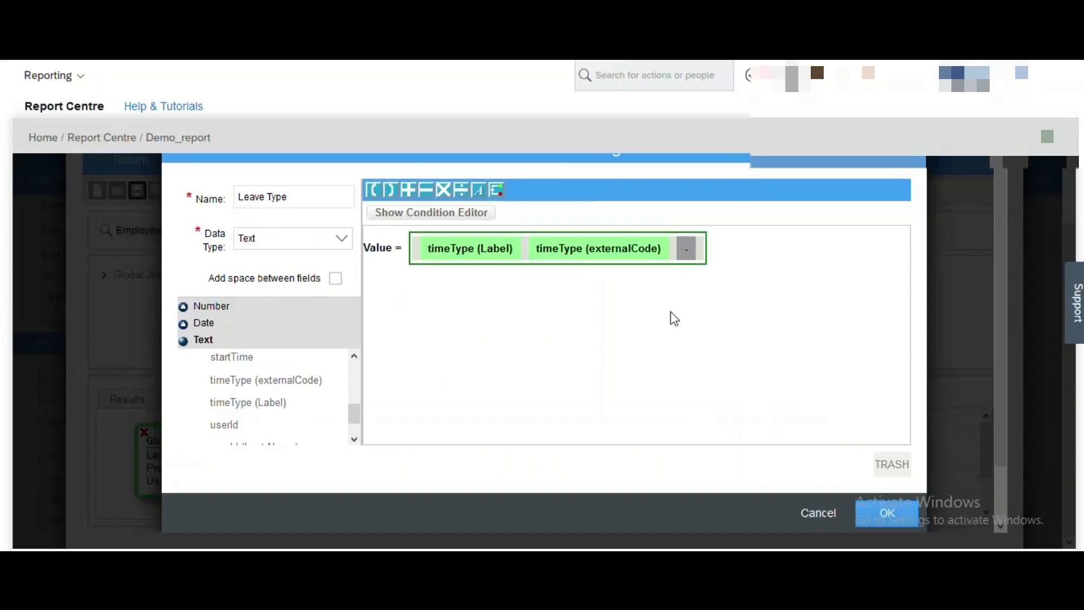
left_click_drag(690, 251, 528, 266)
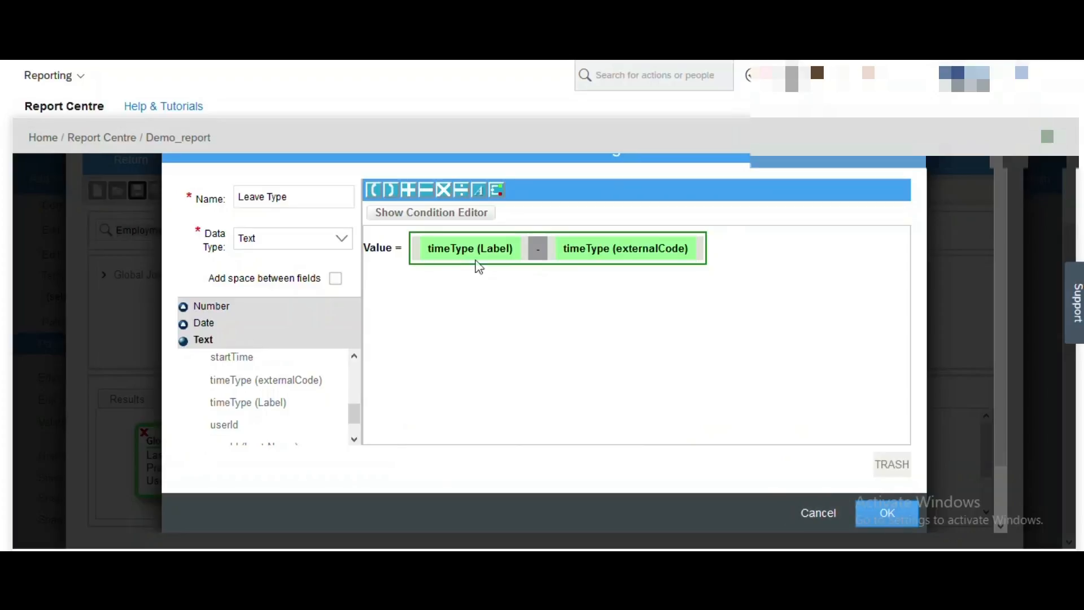
left_click(883, 517)
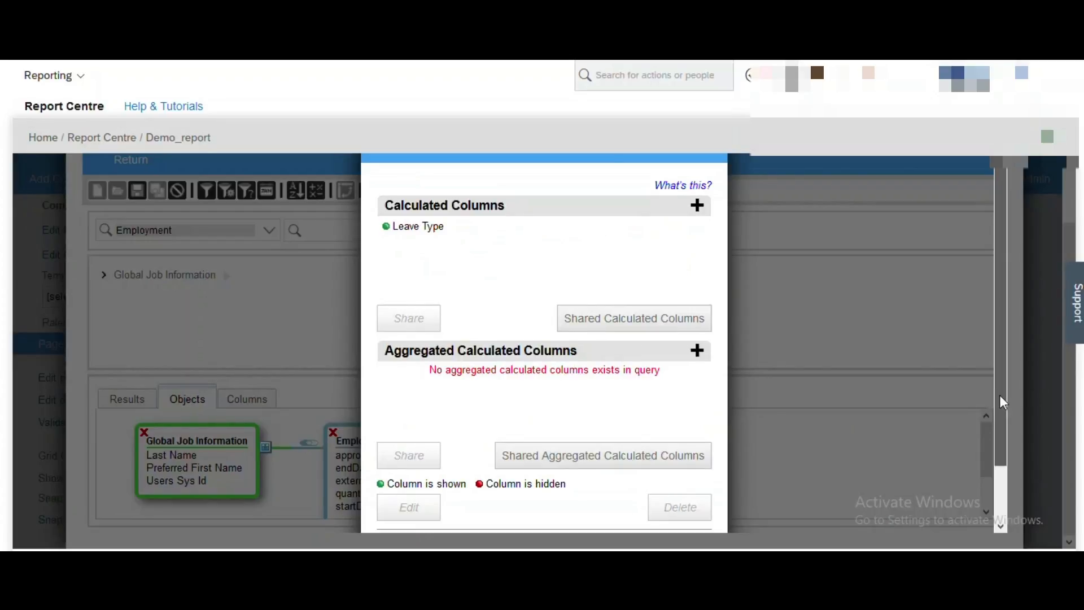
left_click_drag(1000, 403, 1004, 449)
Save the query, check the Leave Type values in Results, save again and return to the chart.
left_click(679, 515)
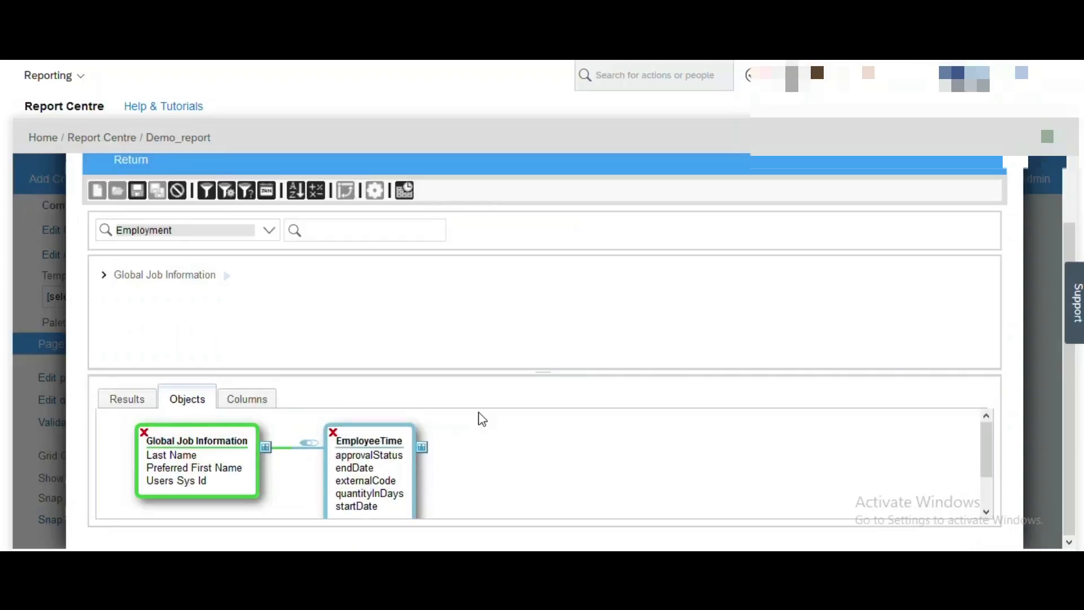
left_click(139, 193)
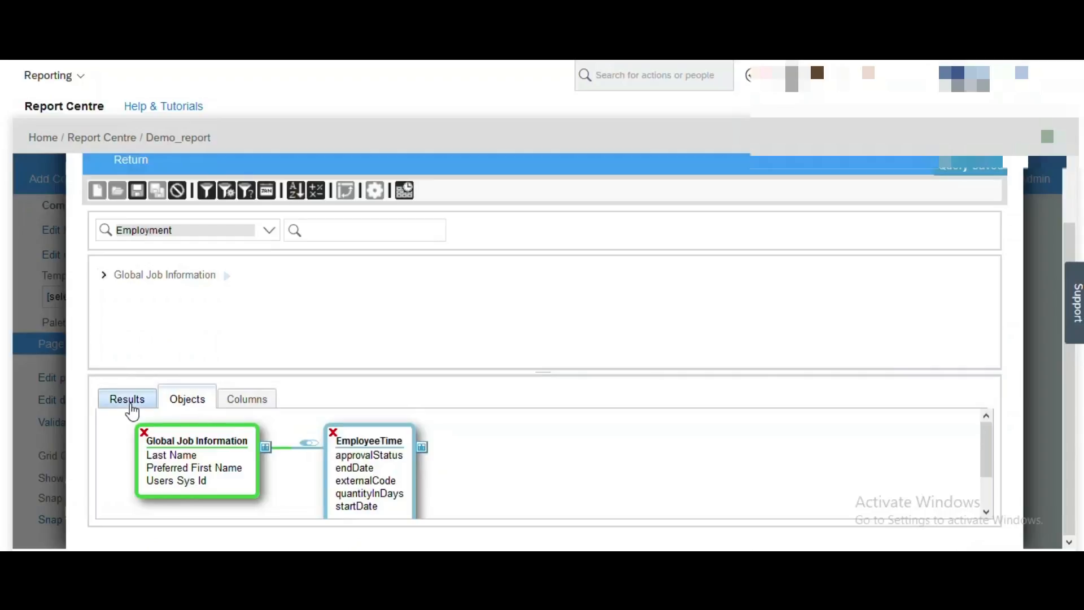
left_click(129, 400)
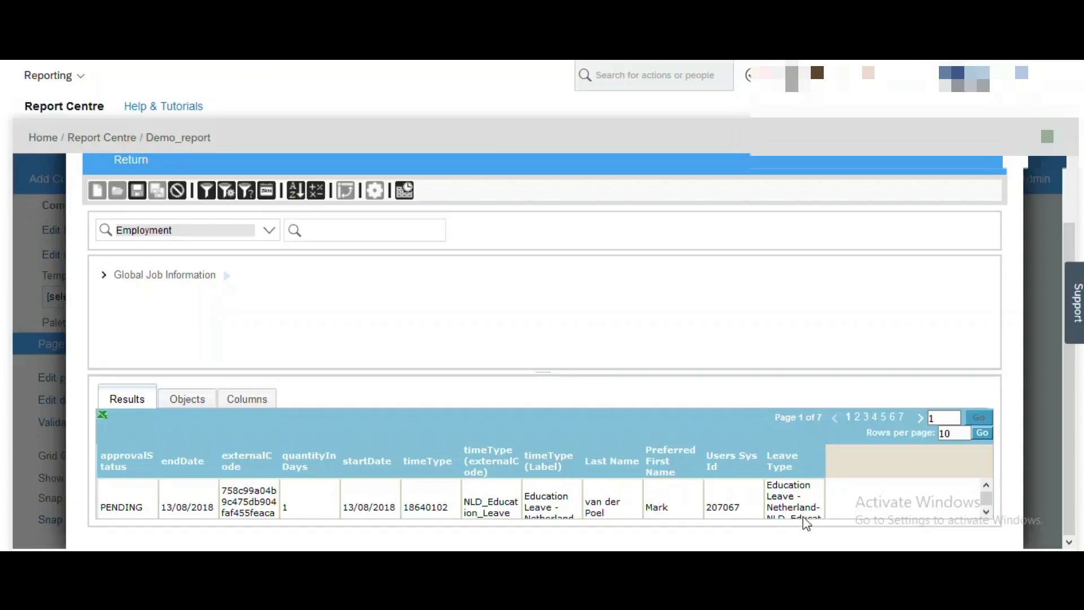
left_click(987, 511)
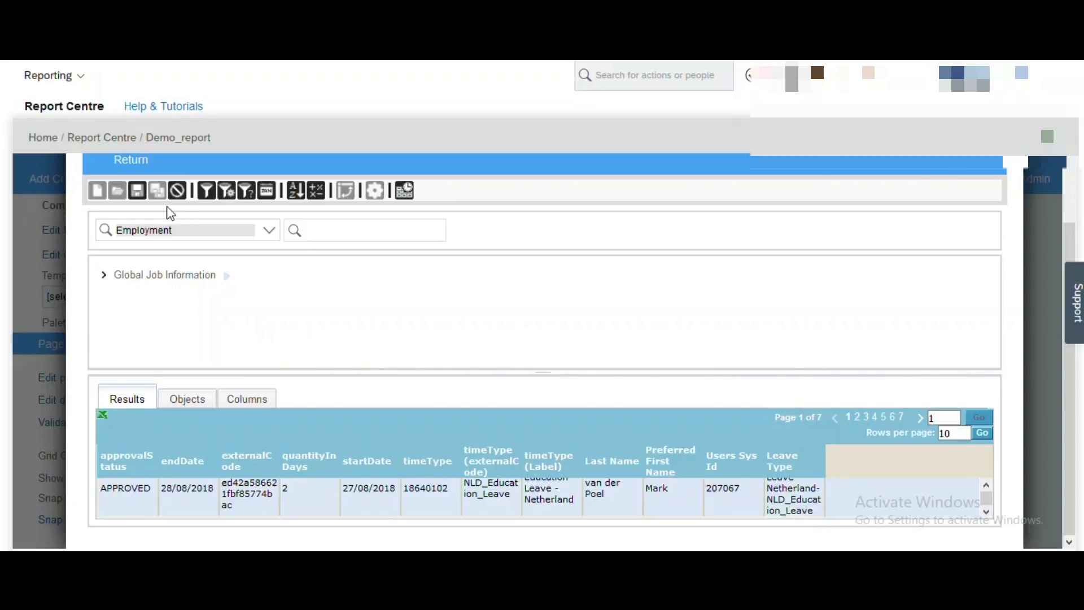
left_click(136, 190)
left_click(130, 163)
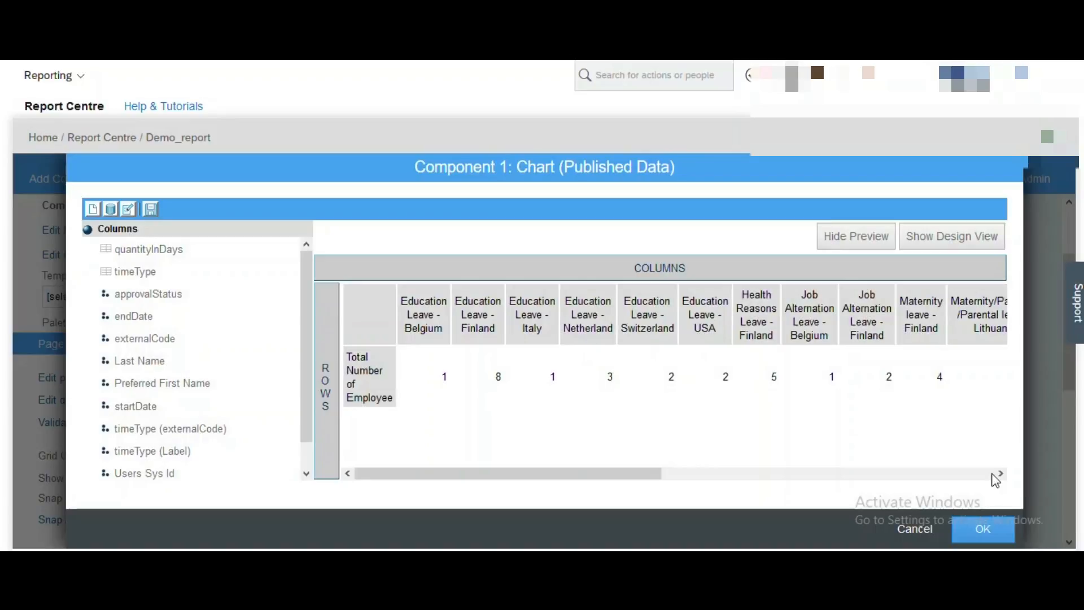
Apply the chart settings and review the per-leave-type bar chart on the canvas.
left_click(988, 526)
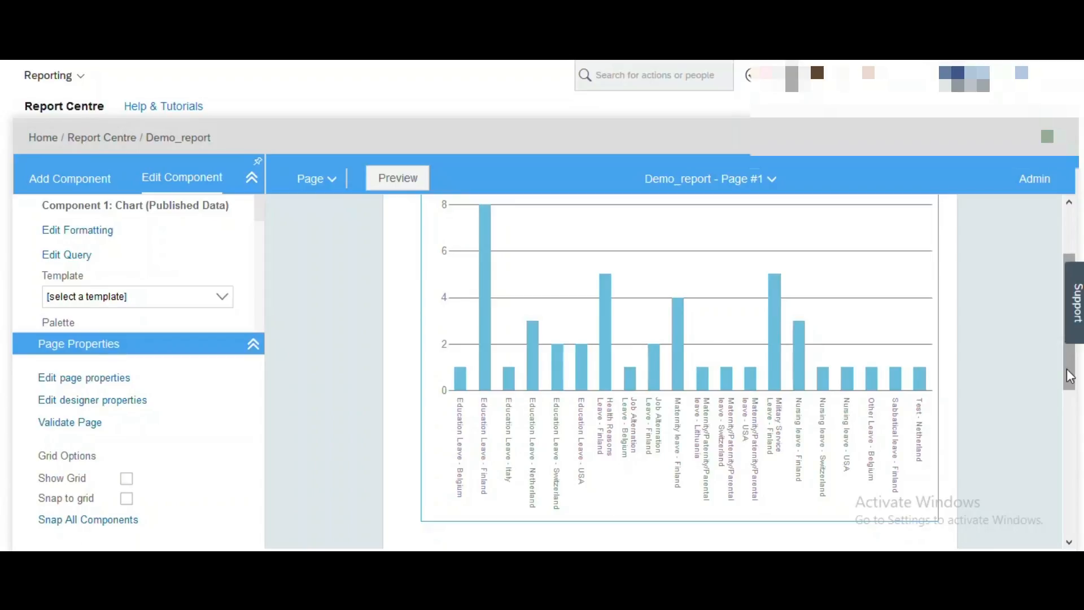
left_click_drag(1070, 375, 1055, 343)
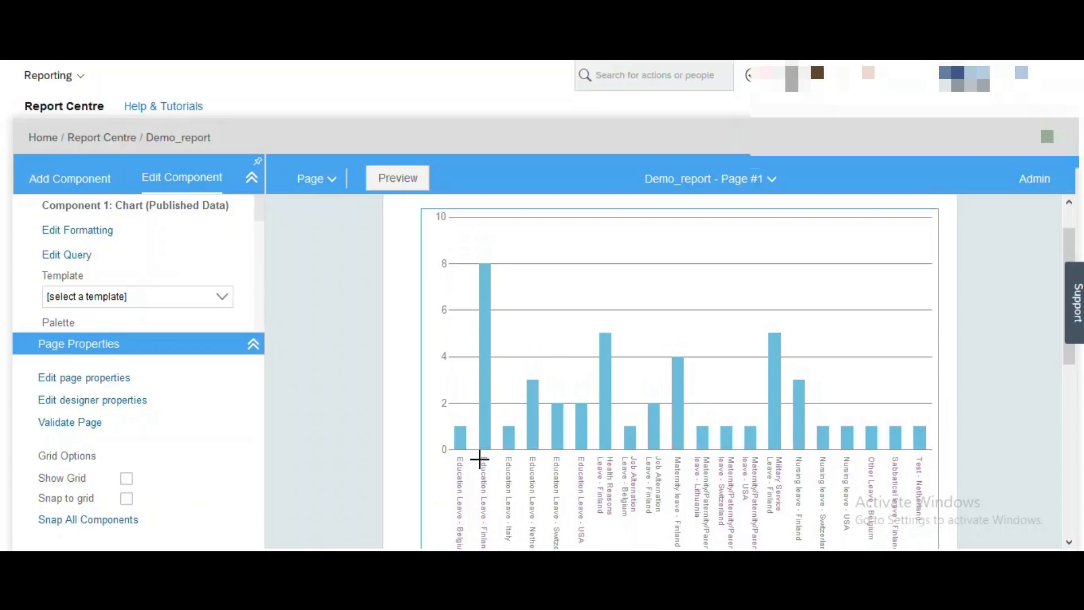
left_click_drag(1070, 362, 1071, 385)
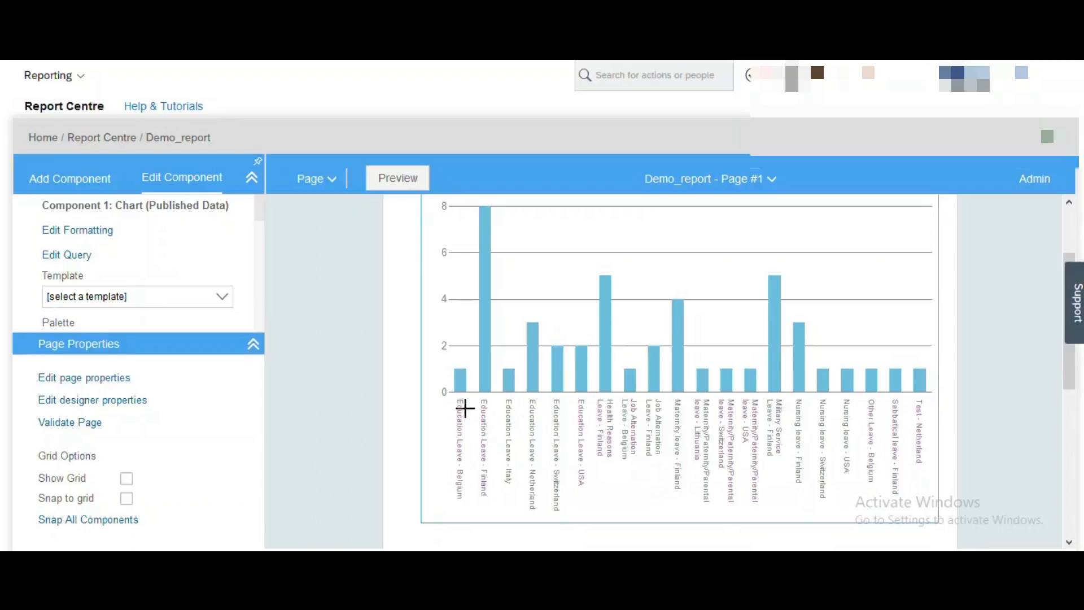
left_click_drag(1069, 380, 1069, 352)
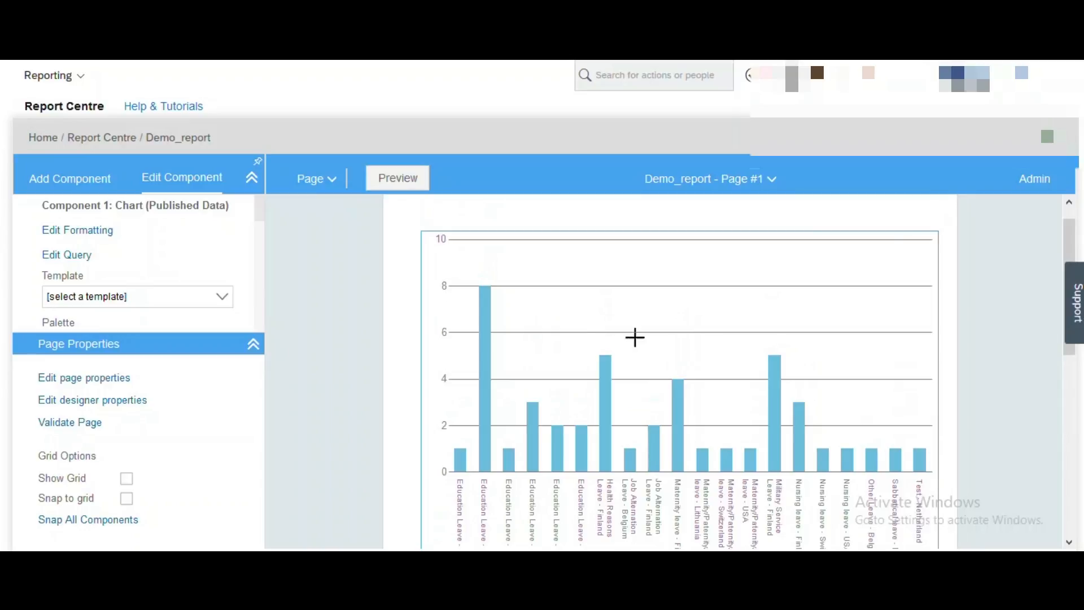
left_click(104, 233)
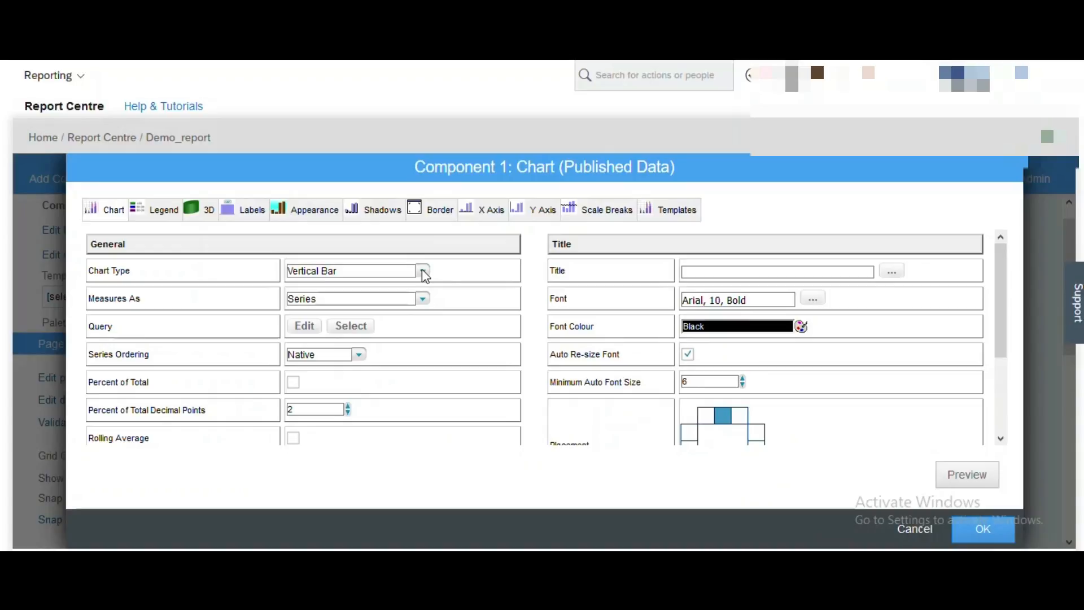
Switch the chart to Horizontal Bar and title it 'Leave of Absence Chart'.
left_click(423, 271)
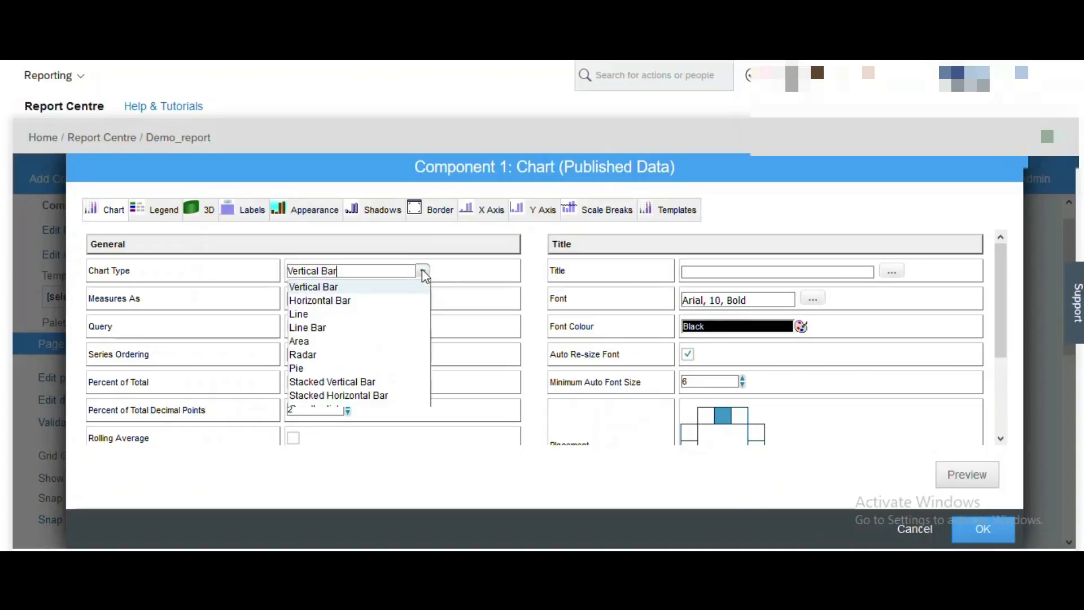
left_click(351, 301)
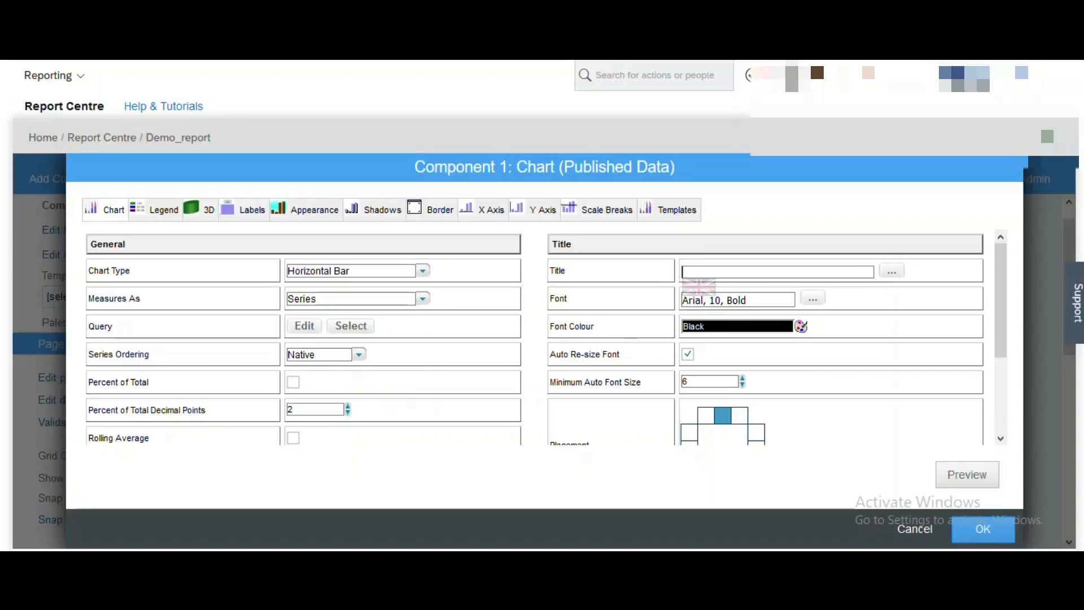
left_click(699, 270)
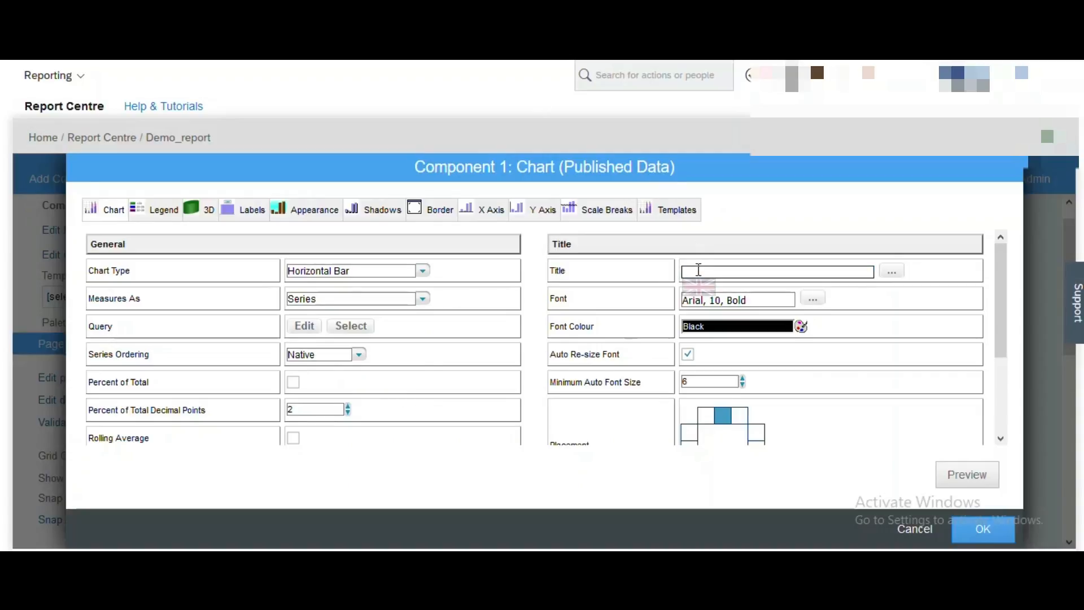
type("Leave of Absence Chart")
Set the title font to Arial 12 Bold.
left_click(812, 302)
left_click(650, 314)
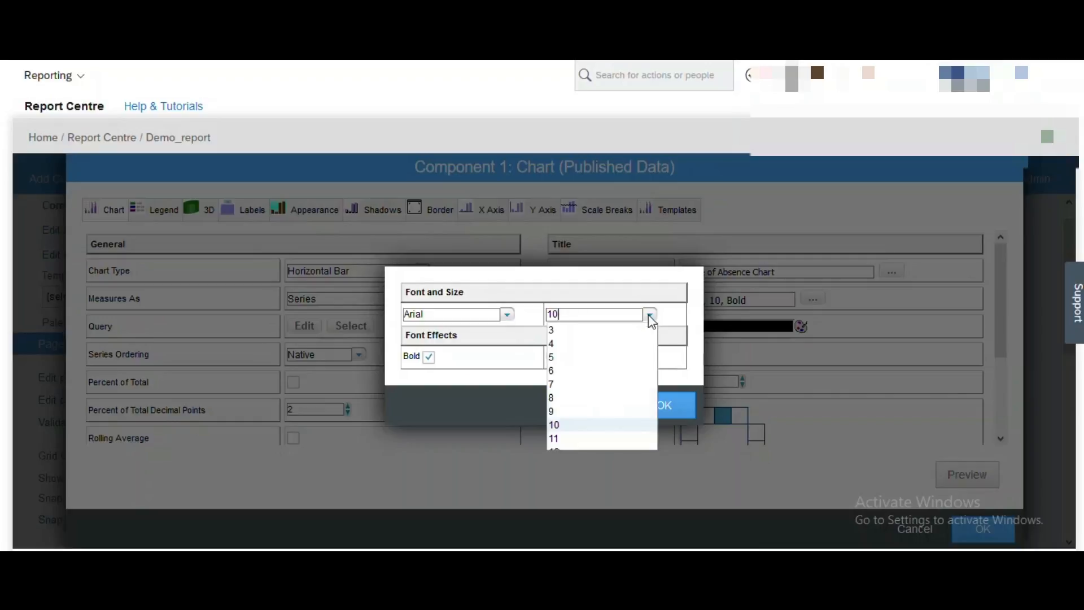
left_click(650, 443)
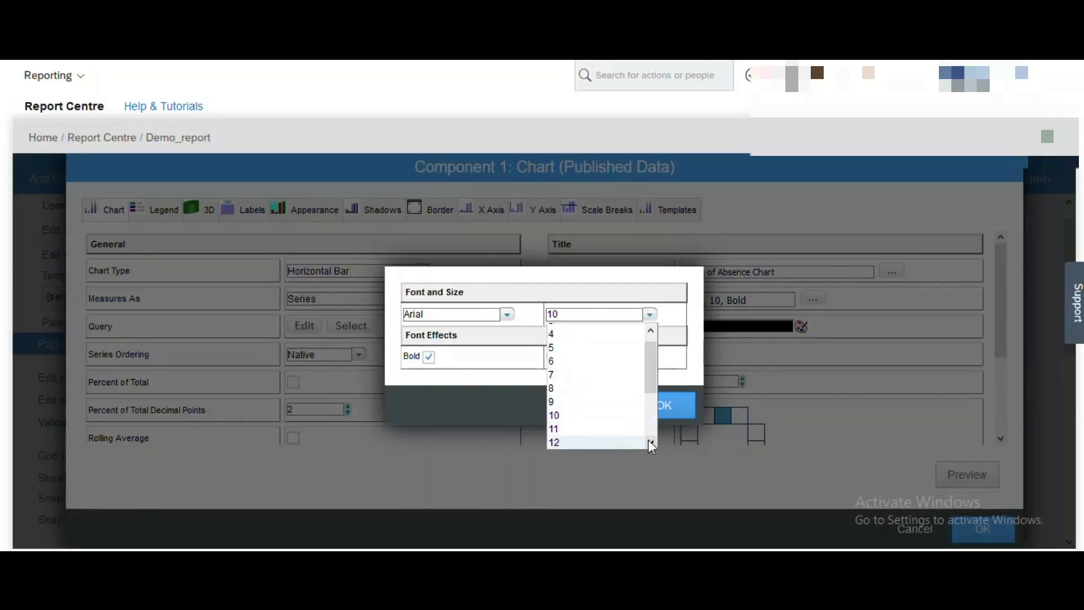
scroll(617, 426, "down", 2)
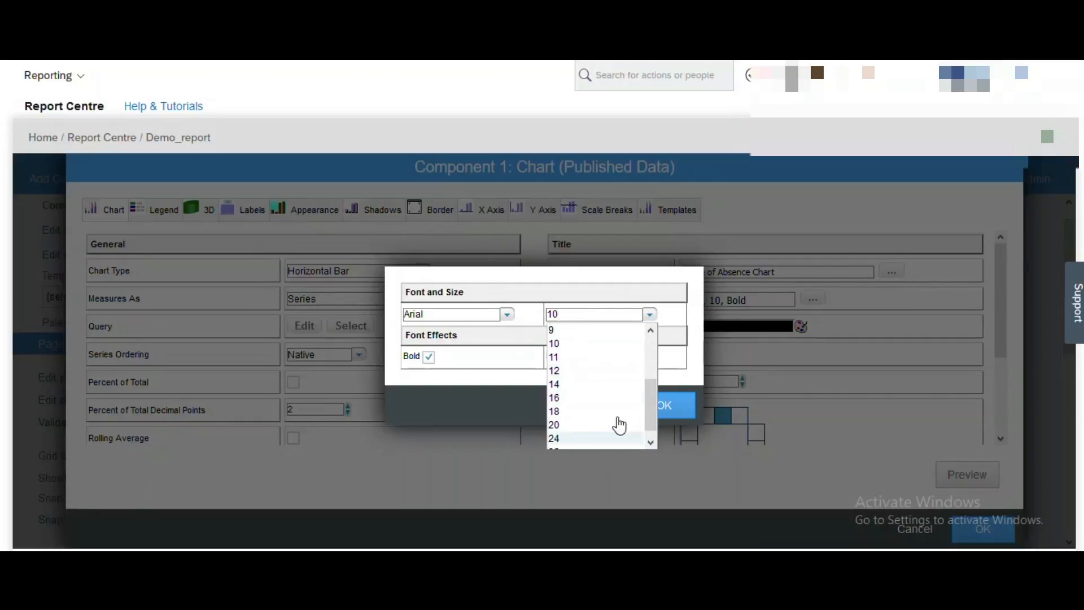
left_click(556, 378)
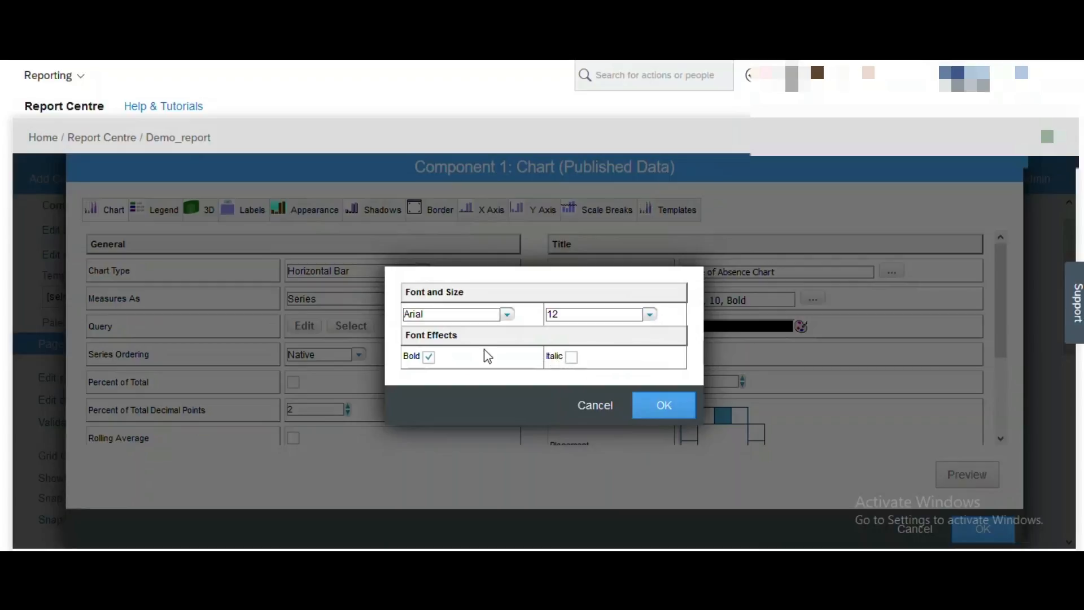
left_click(642, 402)
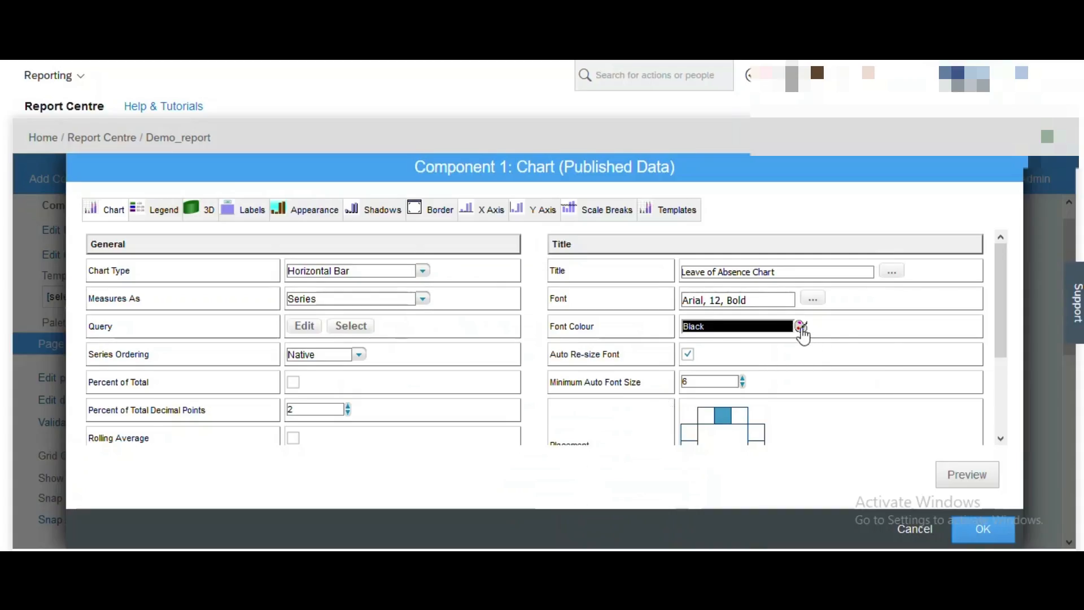
Make the chart title colour White.
left_click(802, 327)
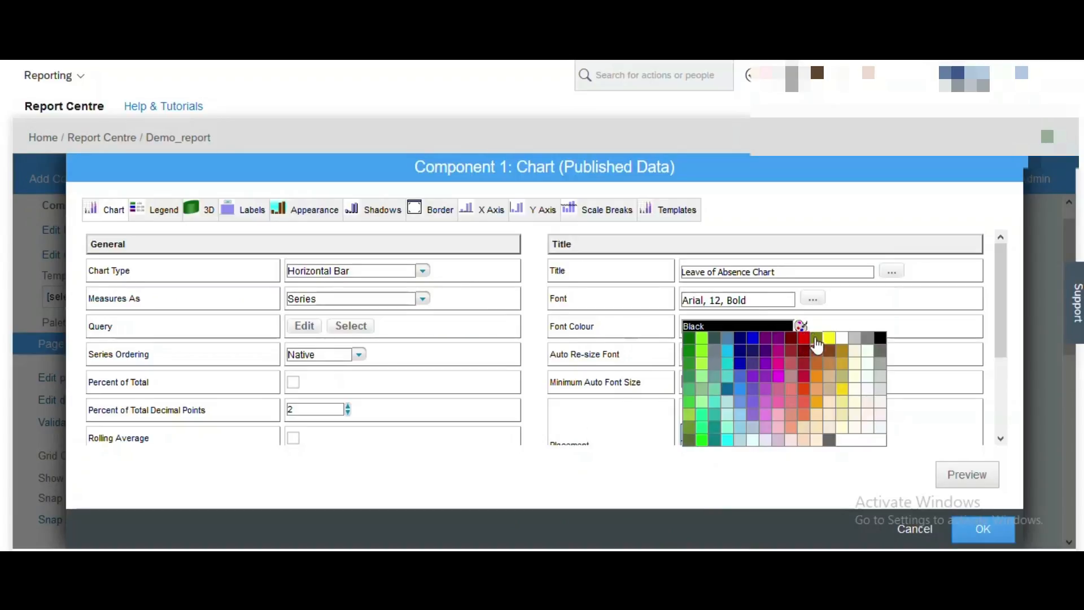
left_click(818, 319)
left_click(746, 274)
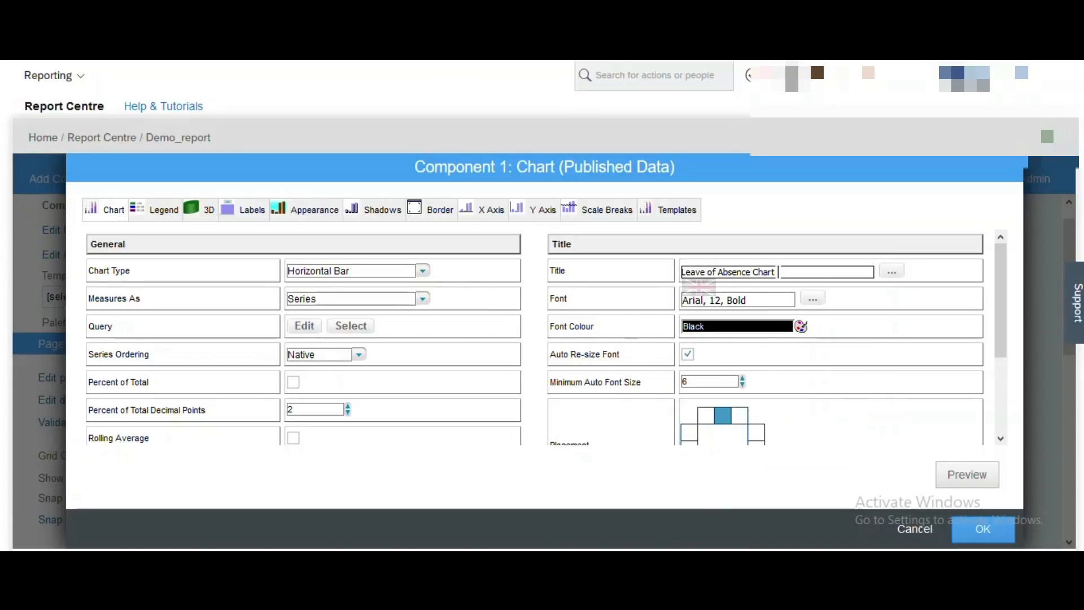
left_click(801, 327)
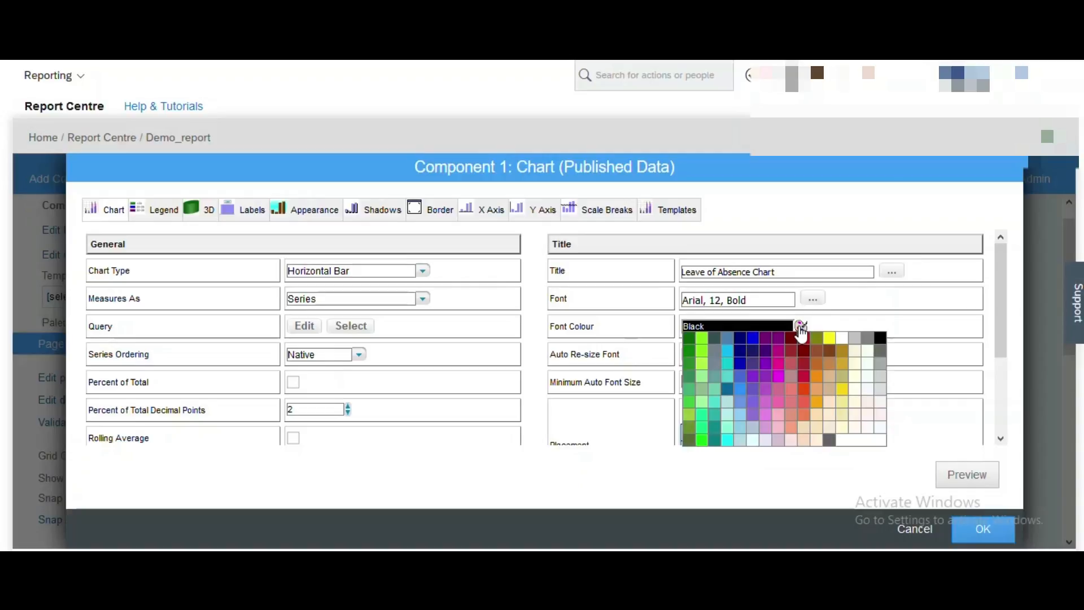
left_click(842, 337)
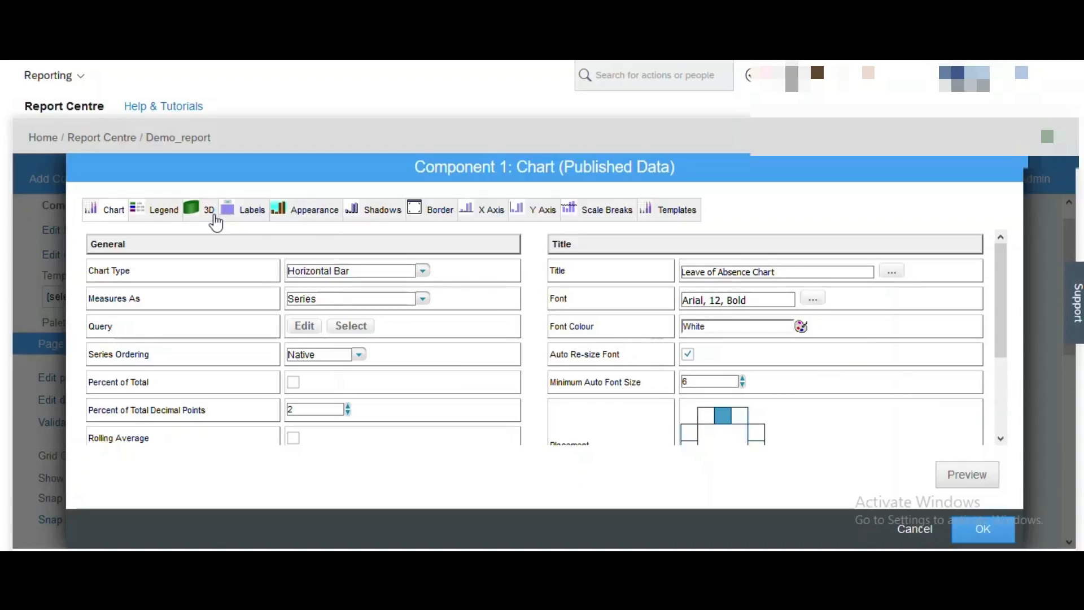
Set the chart's background colour to Silver.
left_click(292, 213)
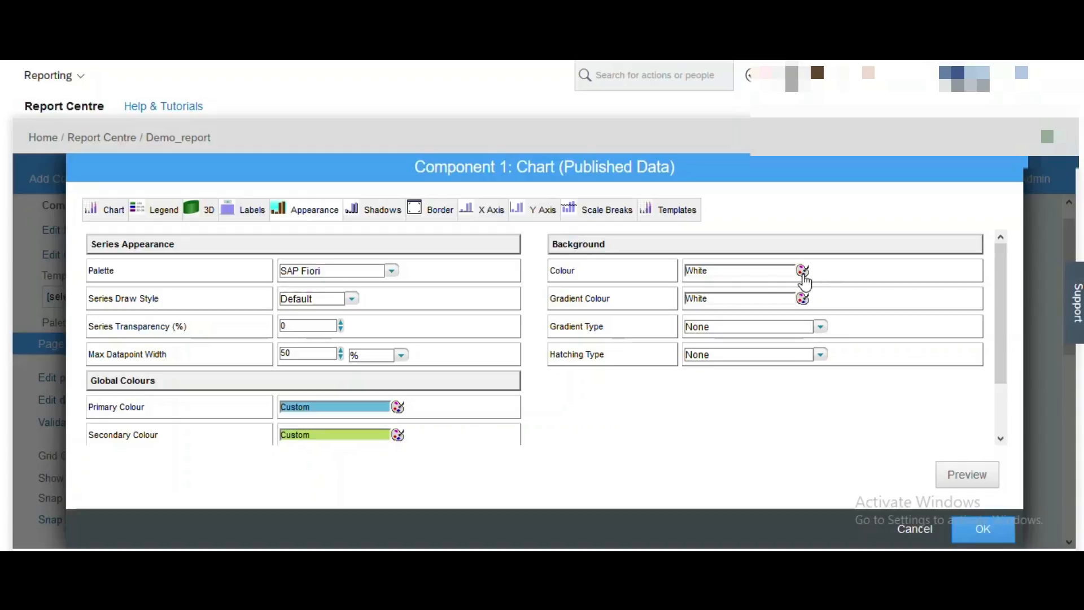
left_click(802, 272)
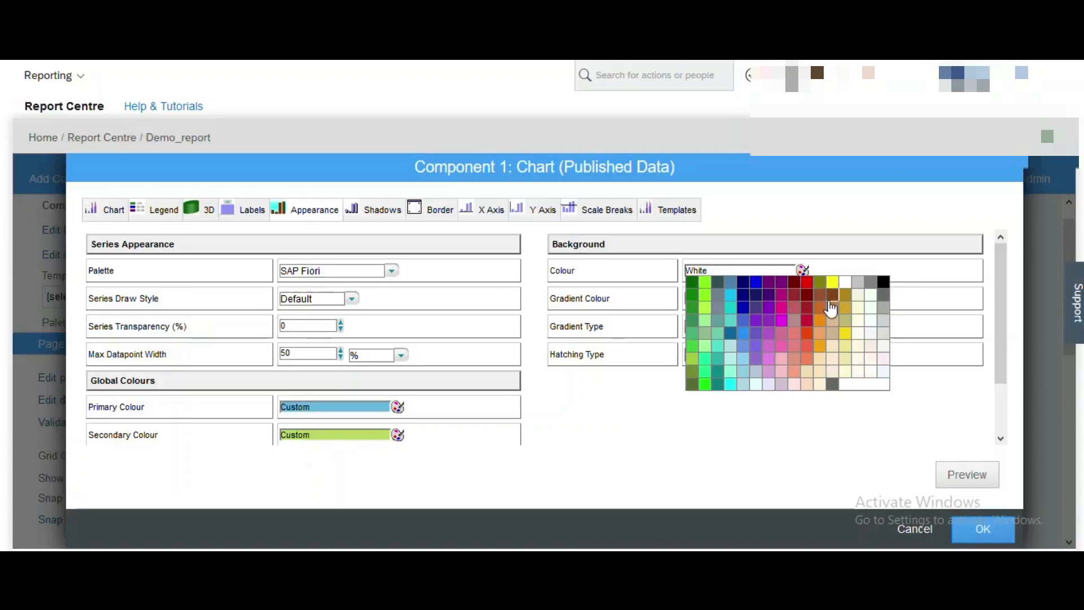
left_click(858, 282)
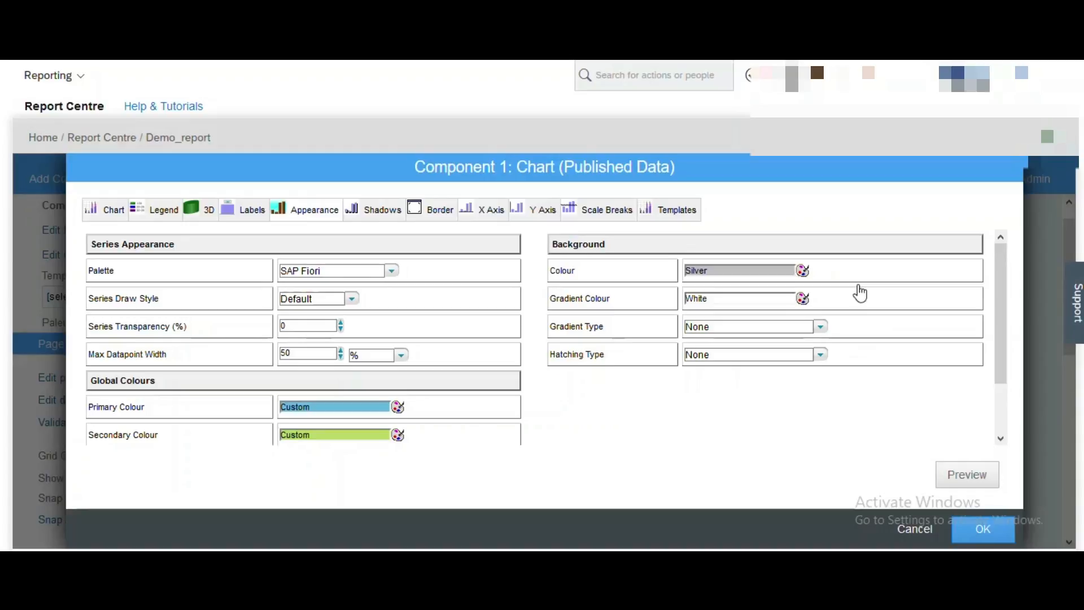
Make the chart title font colour Black.
left_click(119, 212)
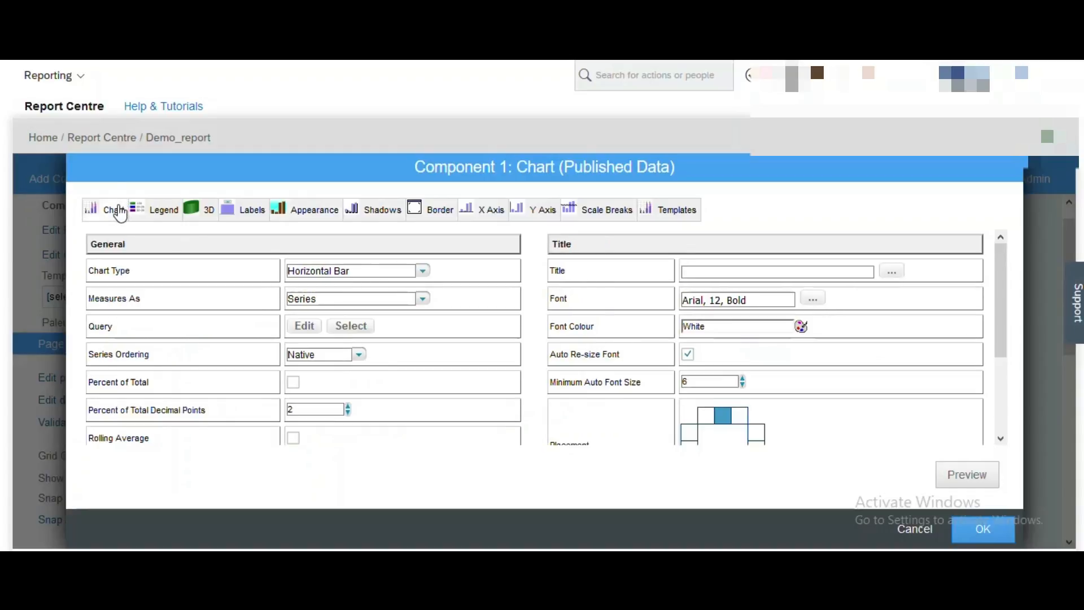
left_click(801, 328)
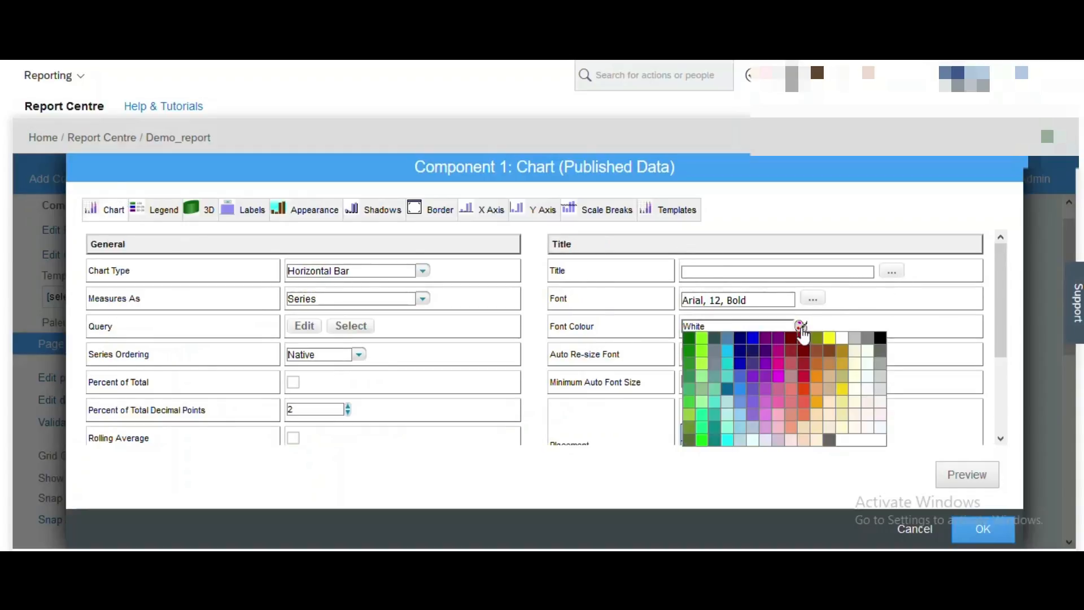
left_click(879, 339)
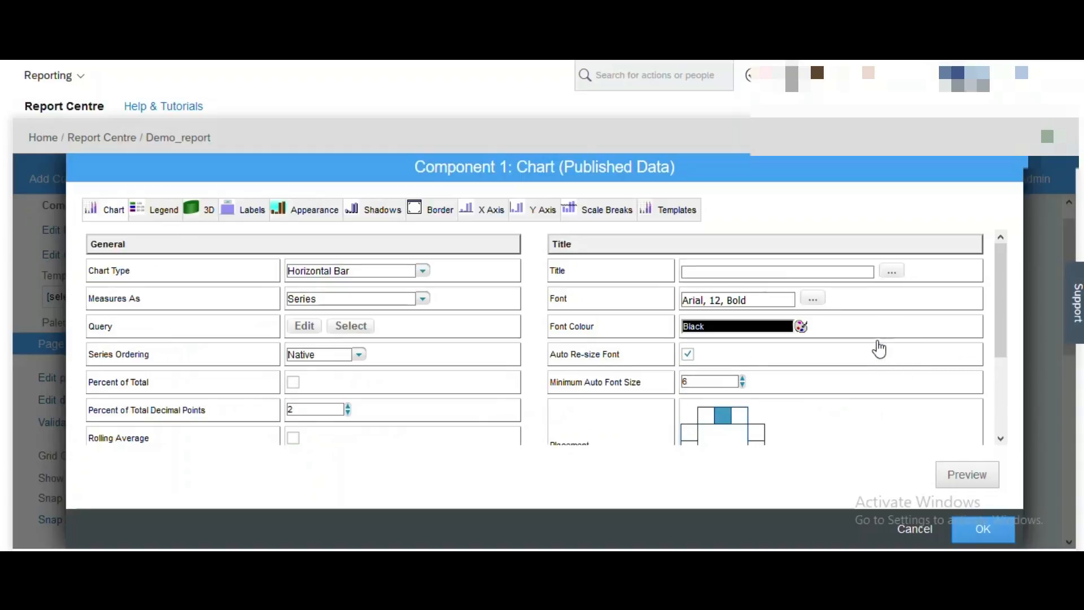
left_click(295, 215)
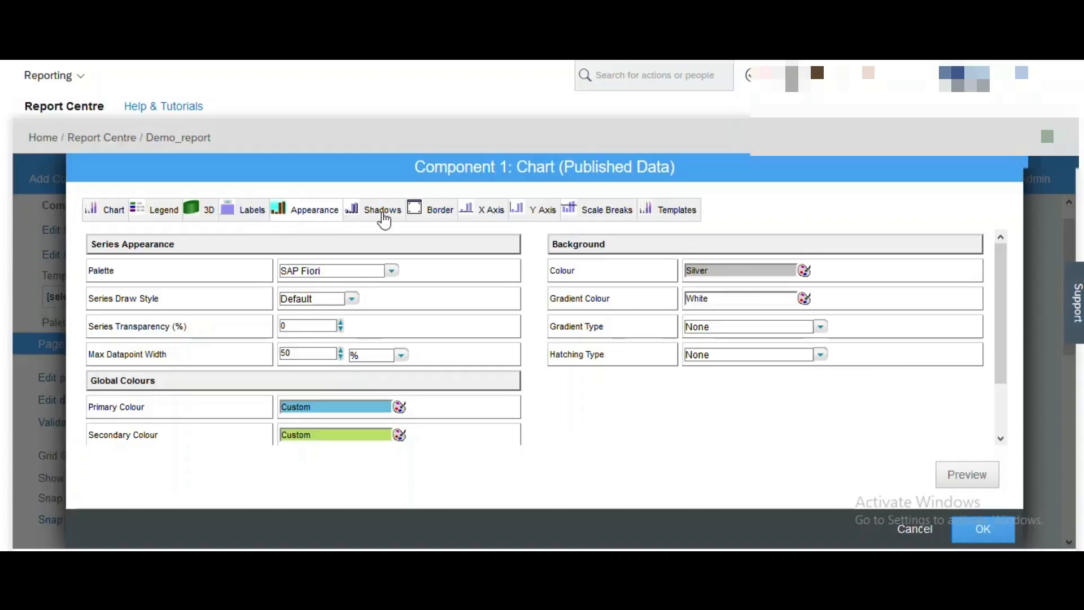
left_click(479, 219)
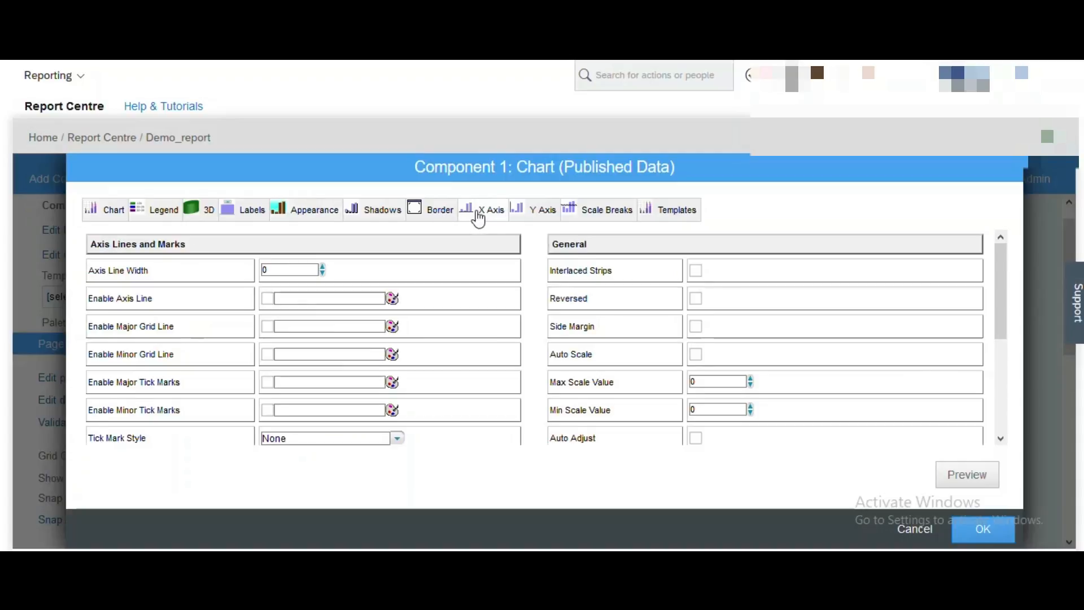
Enter 'Leave Type' as the X axis title.
left_click_drag(1007, 311, 1004, 399)
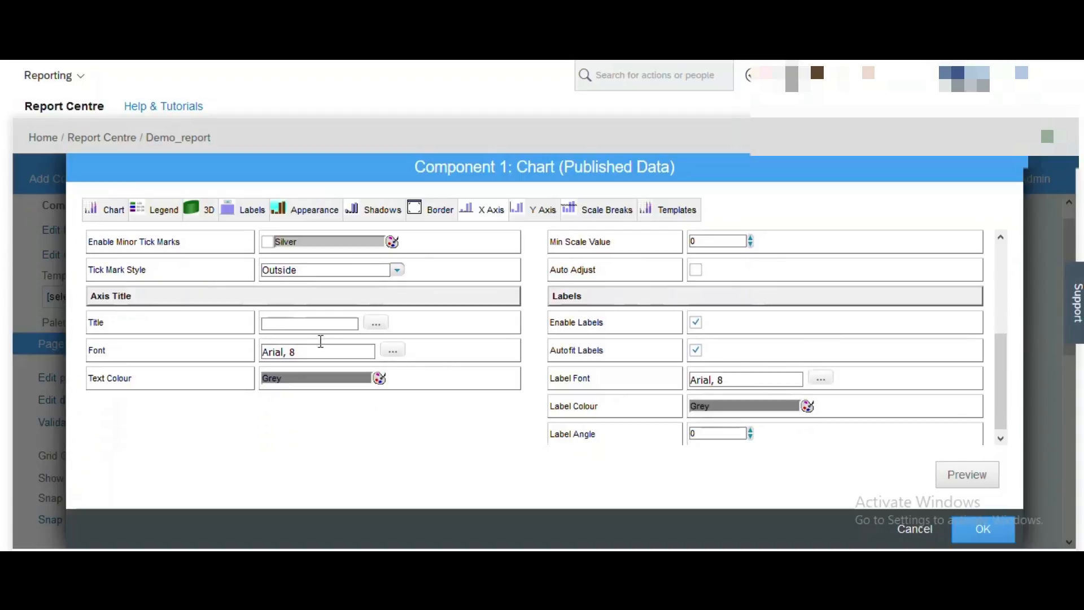
left_click(310, 322)
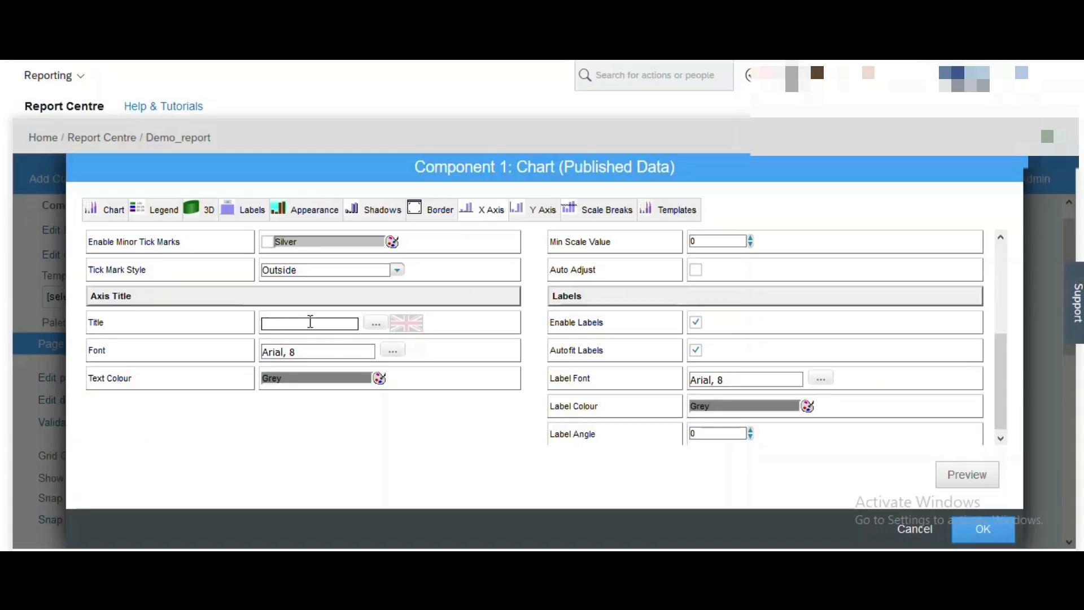
type("Leave Type")
Title the Y axis 'No of Employees' with red text.
left_click(543, 213)
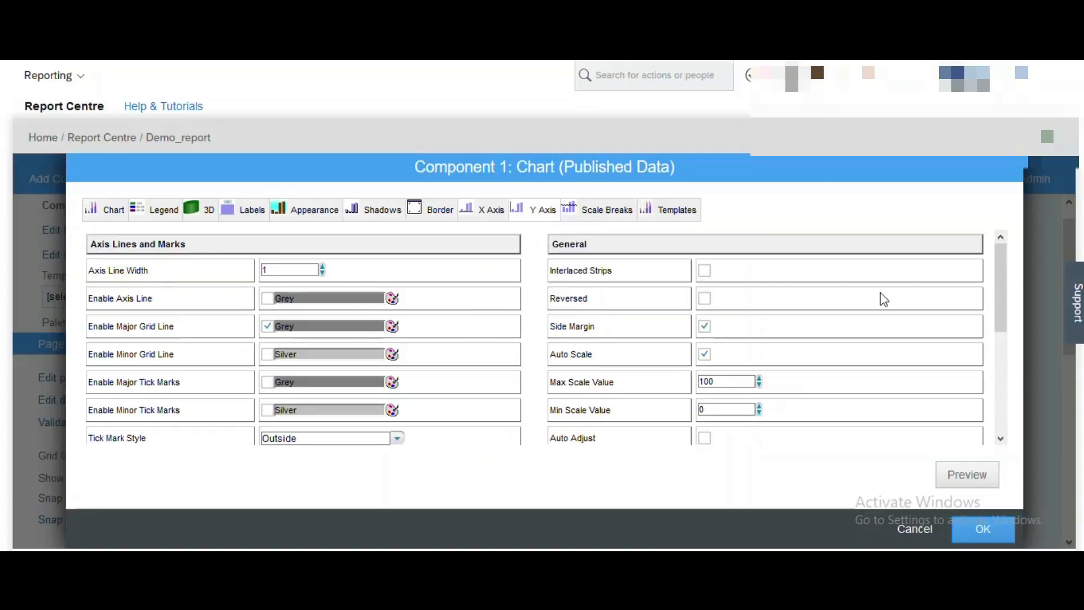
left_click_drag(1003, 282, 1003, 376)
left_click(305, 297)
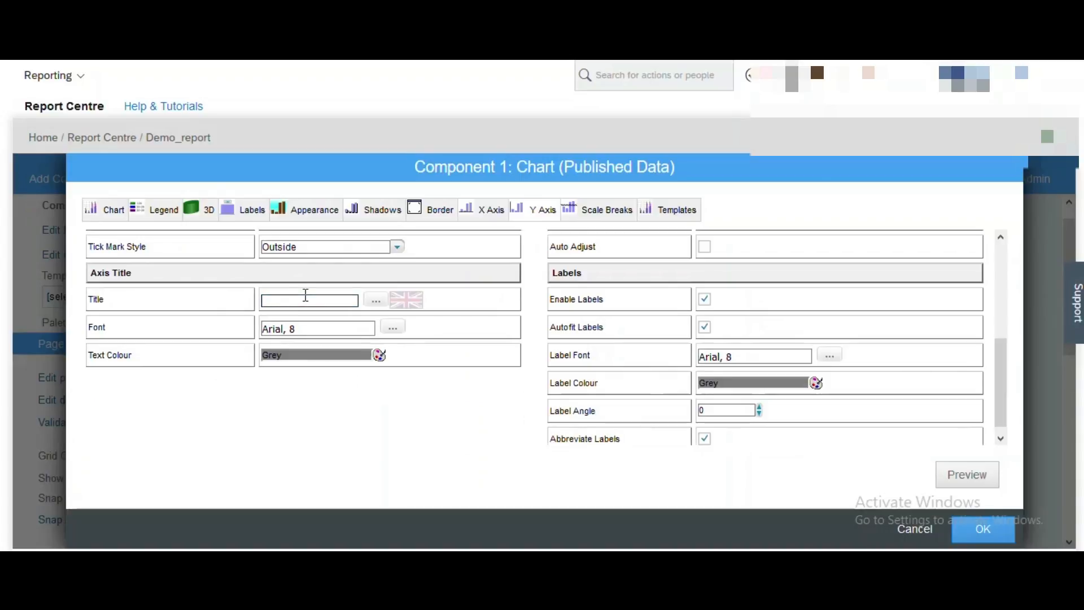
type("No of Employees")
left_click(379, 355)
left_click(384, 368)
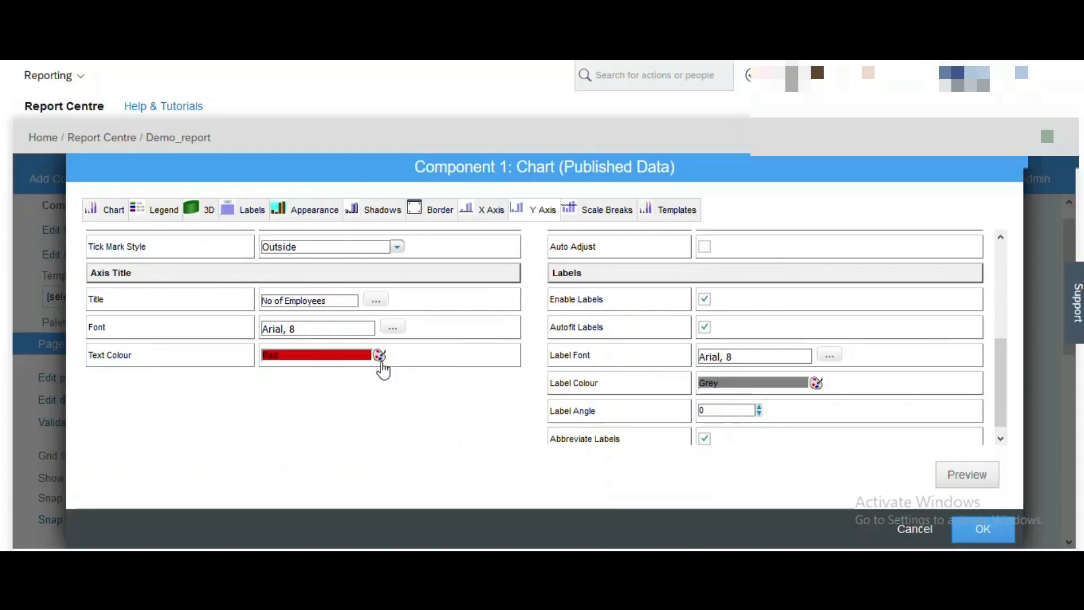
left_click(315, 210)
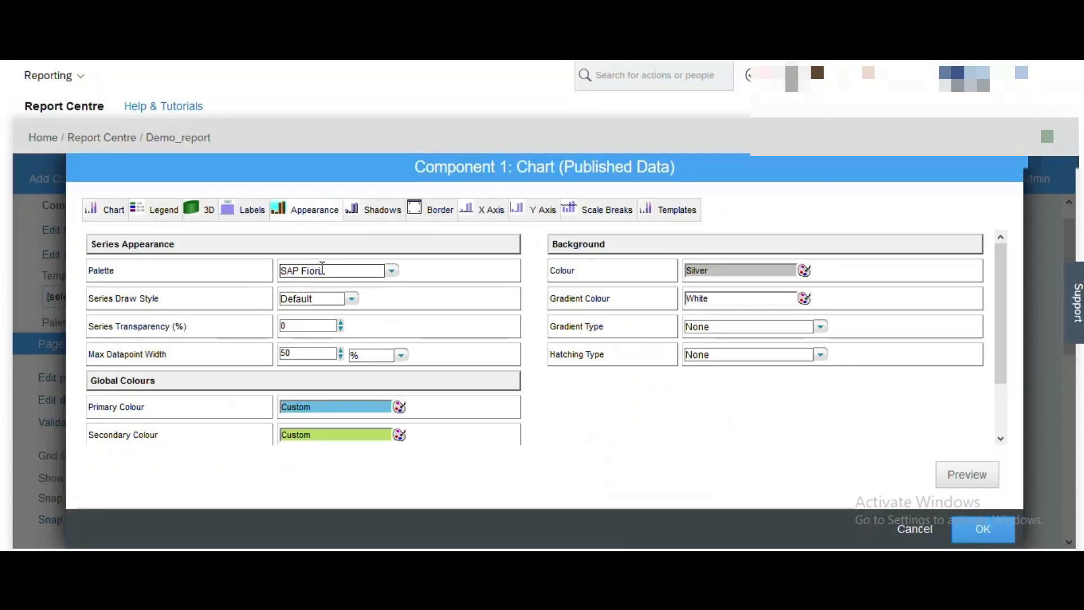
Set the series draw style to Emboss and preview the formatted chart.
left_click(352, 300)
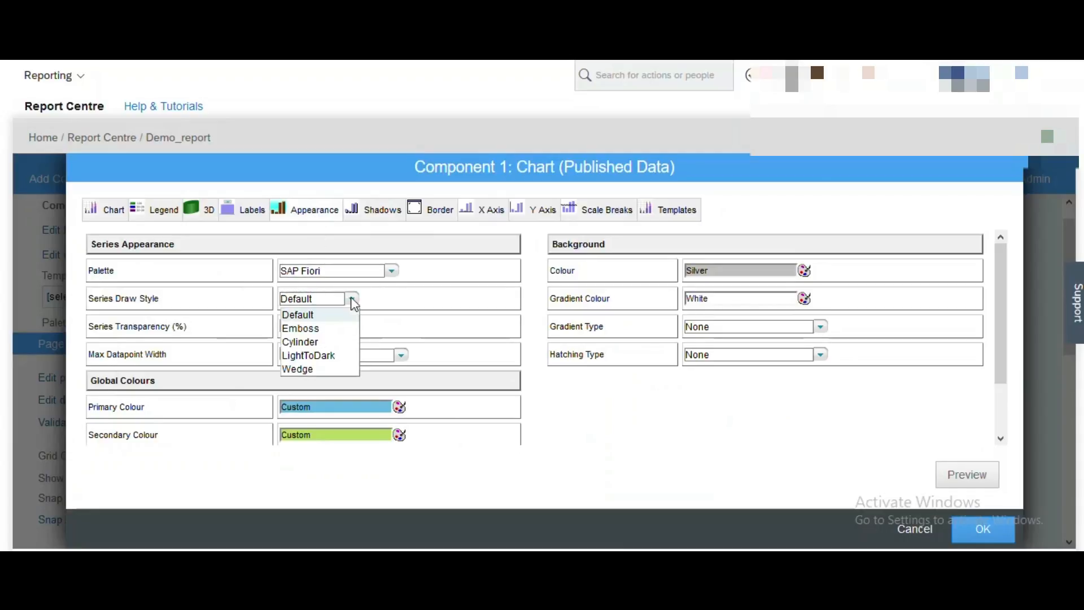
left_click(319, 329)
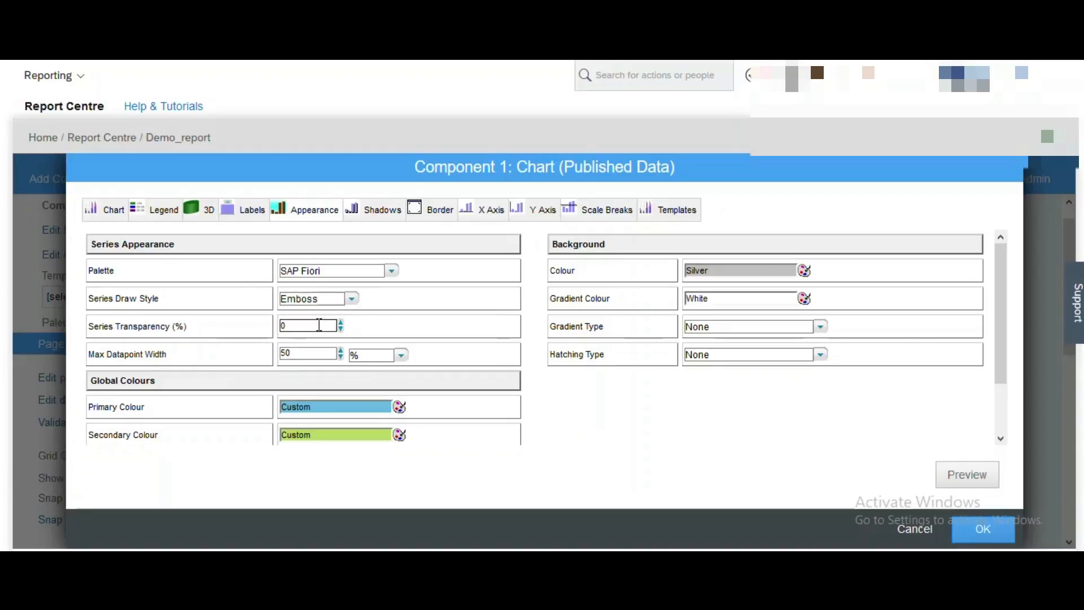
left_click(981, 484)
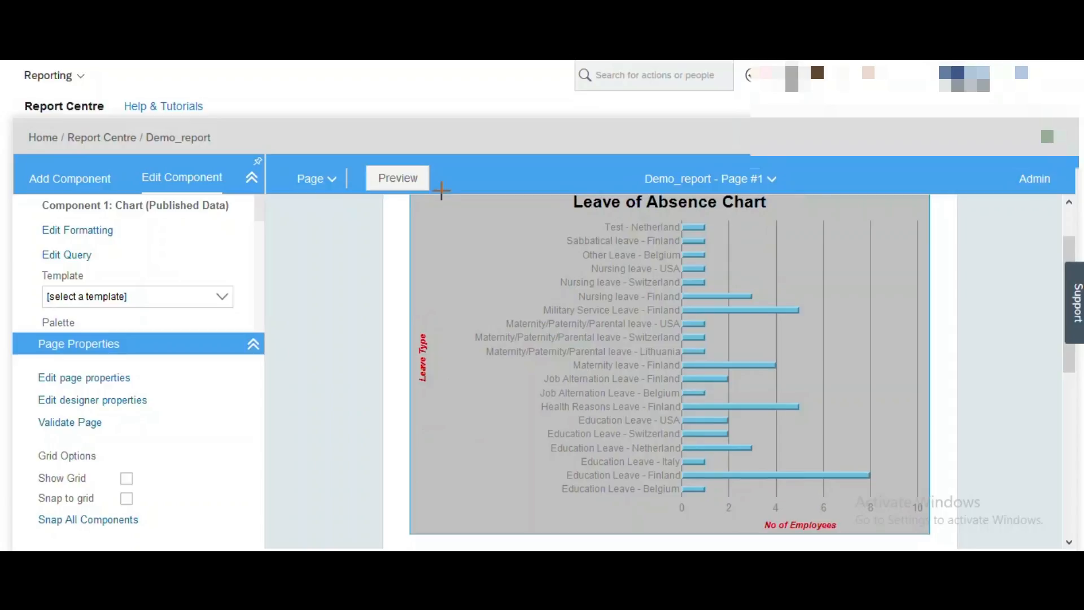
left_click(399, 188)
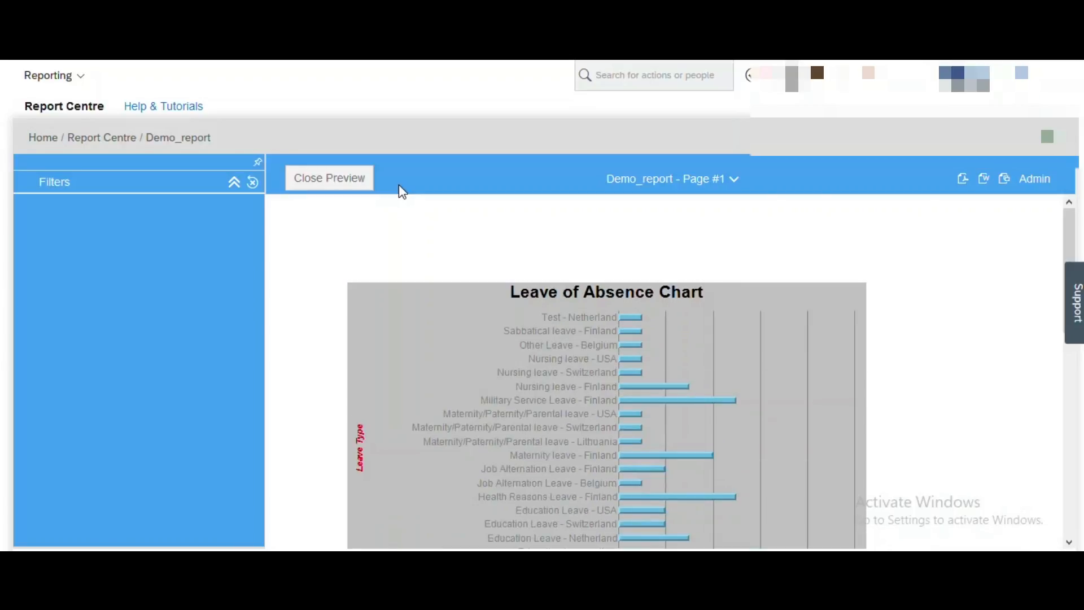
mouse_move(1077, 232)
left_mouse_down()
mouse_move(1078, 300)
mouse_move(1063, 236)
left_mouse_up()
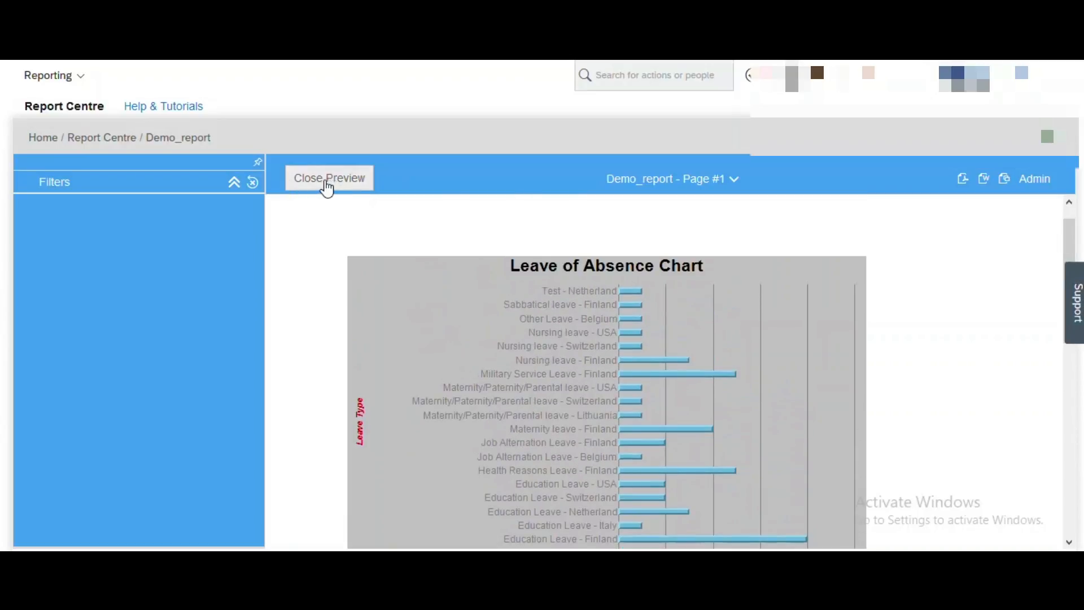
mouse_move(1072, 241)
left_mouse_down()
mouse_move(1075, 282)
mouse_move(1070, 245)
left_mouse_up()
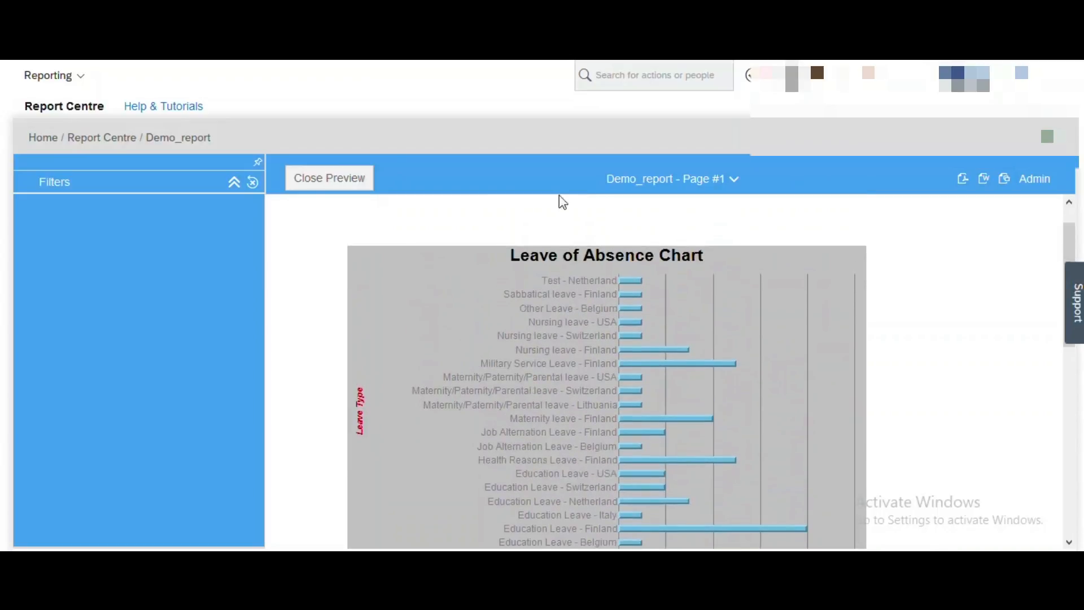
left_click(329, 179)
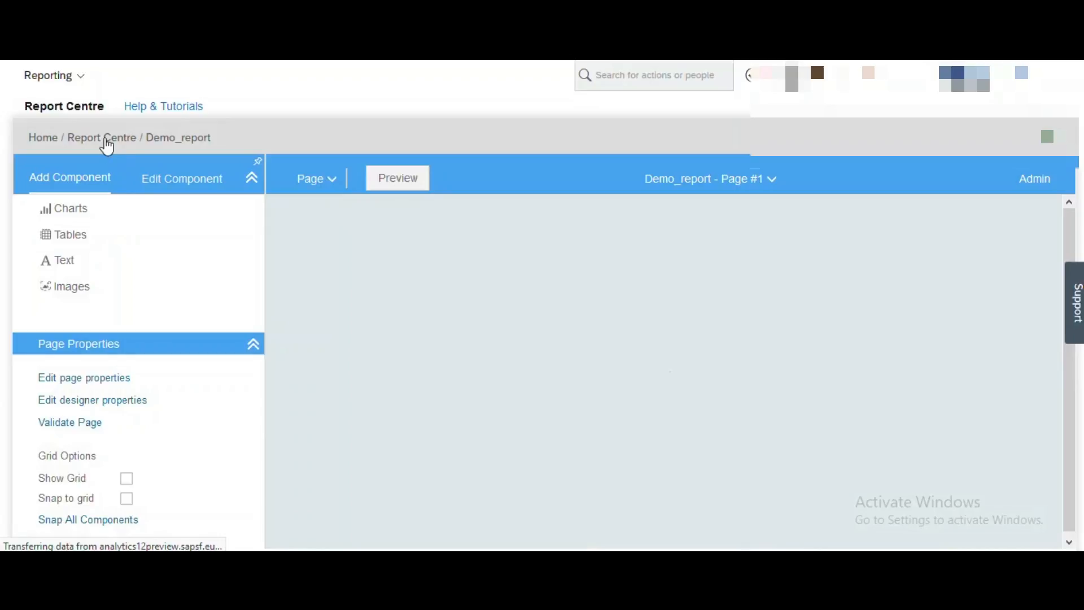
Go back to the report list, open Demo_report, and scroll to the Leave of Absence Chart.
left_click(104, 139)
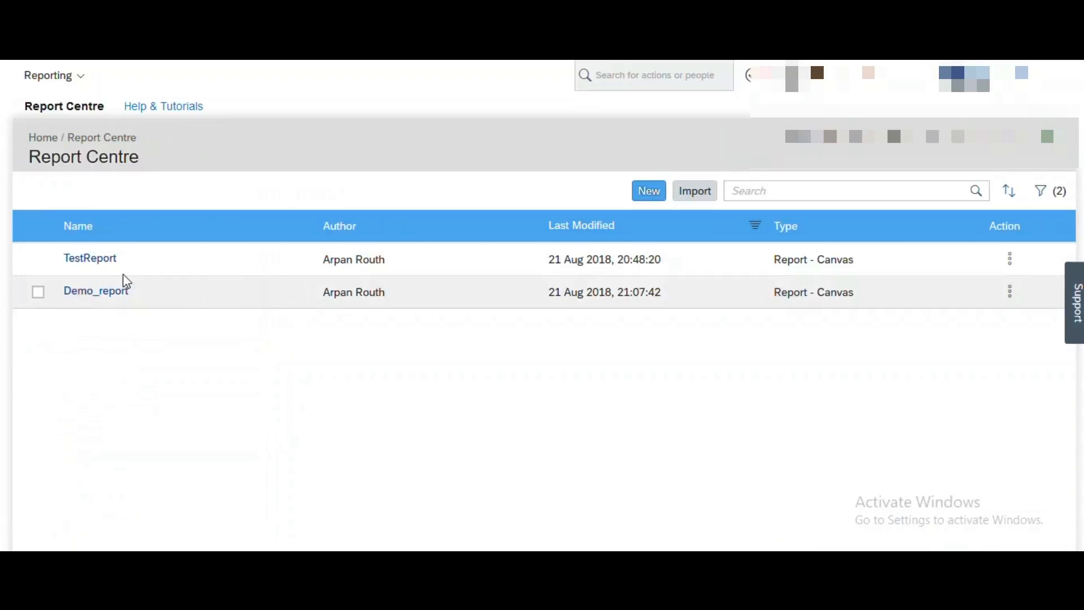
left_click(98, 293)
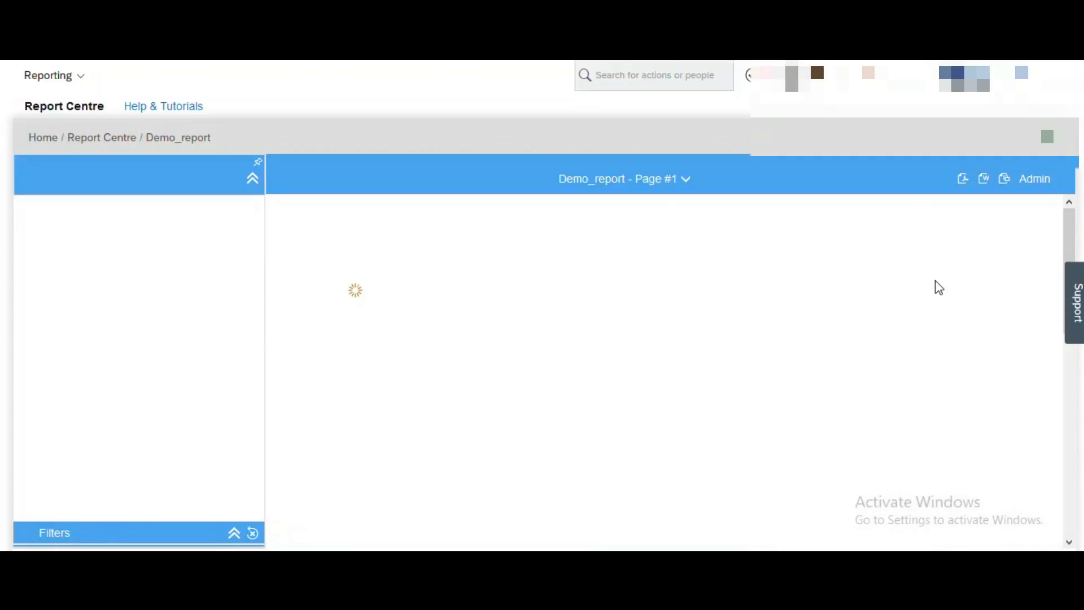
left_click_drag(1079, 237, 1079, 265)
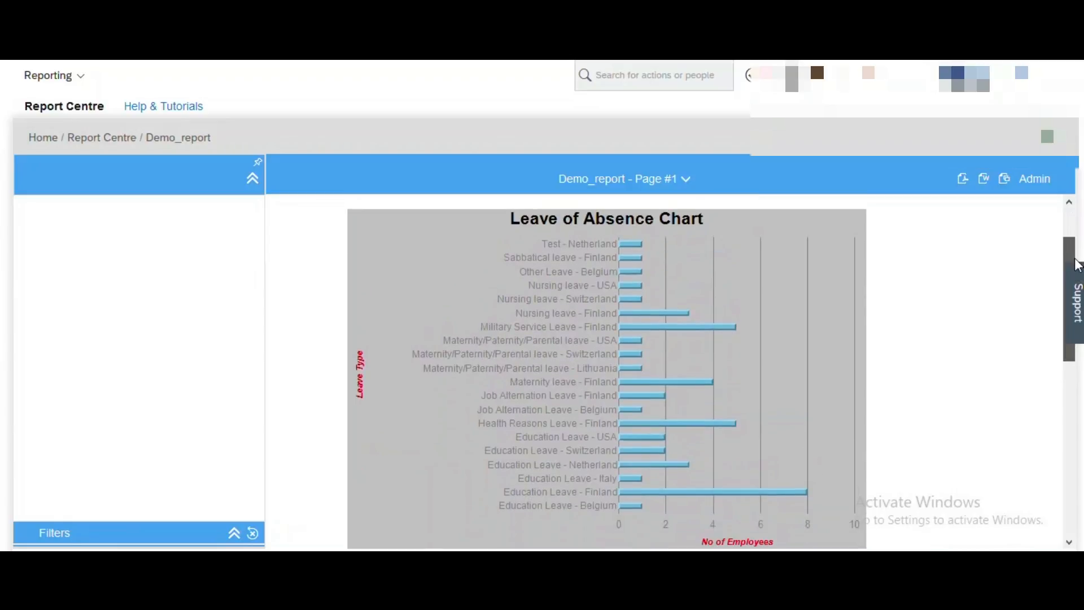
mouse_move(612, 269)
mouse_move(631, 248)
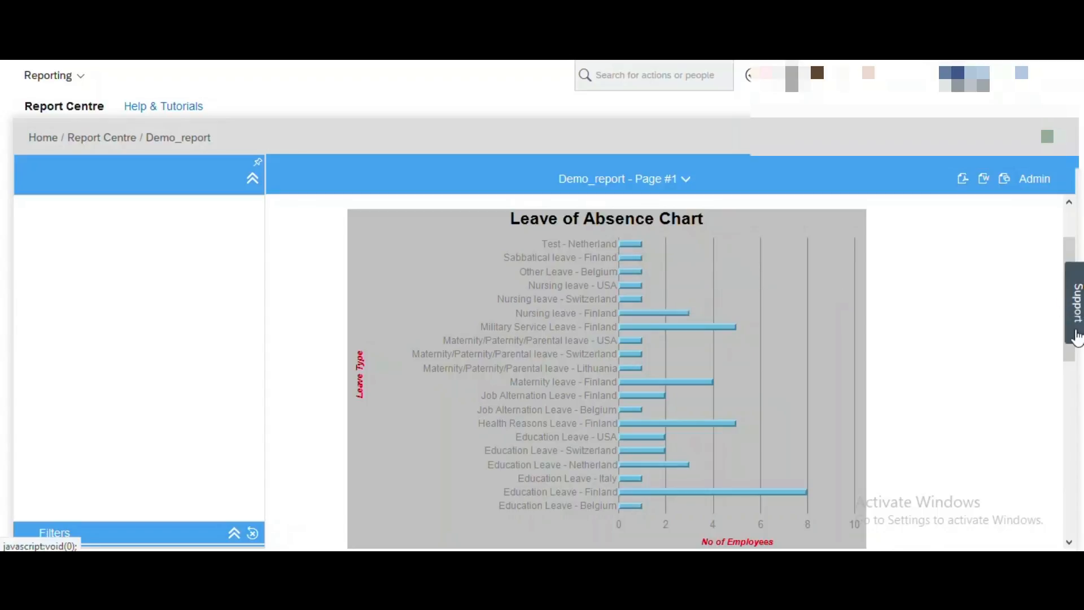
left_click_drag(1073, 356, 1074, 373)
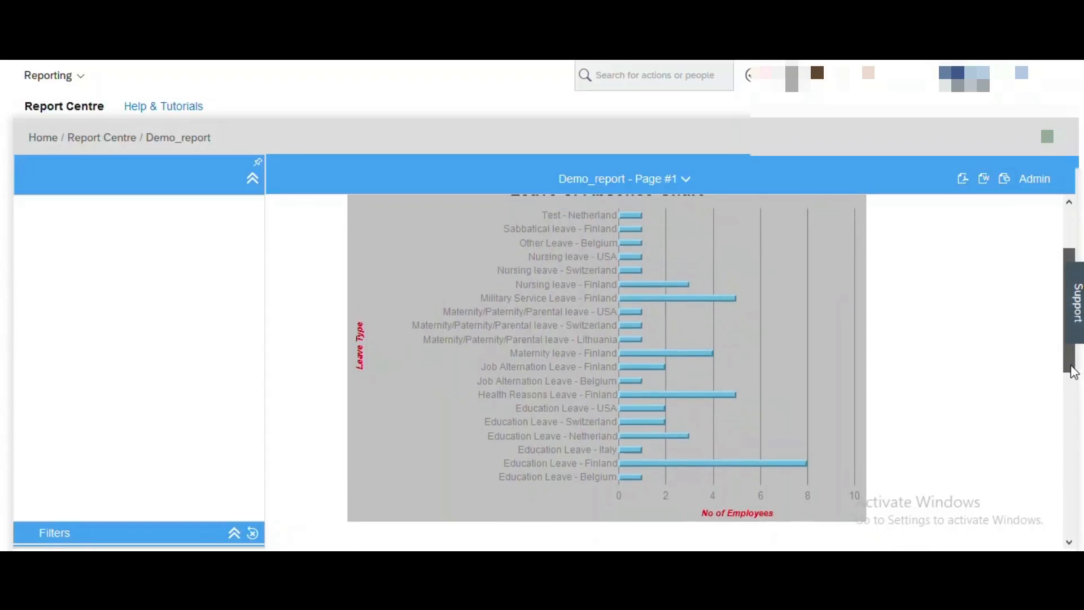